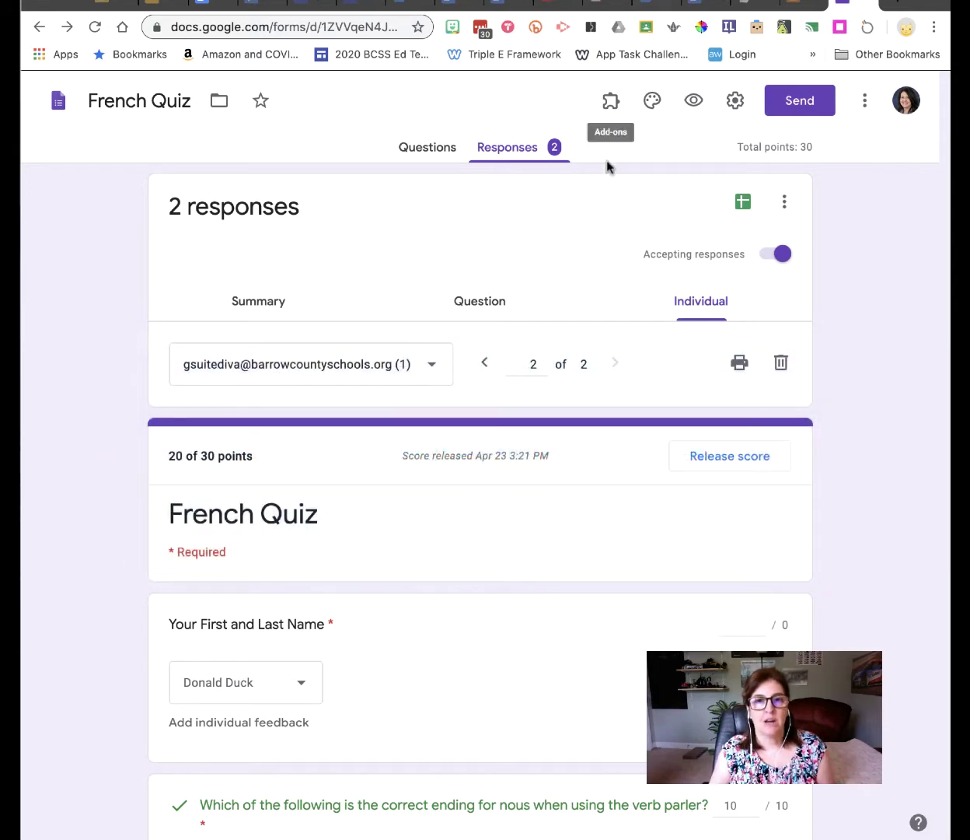
Step: Examine the second individual response to the French Quiz, from its score to its last answer
{"action": "scroll", "coordinate": [514, 241], "scroll_direction": "down", "scroll_amount": 2}
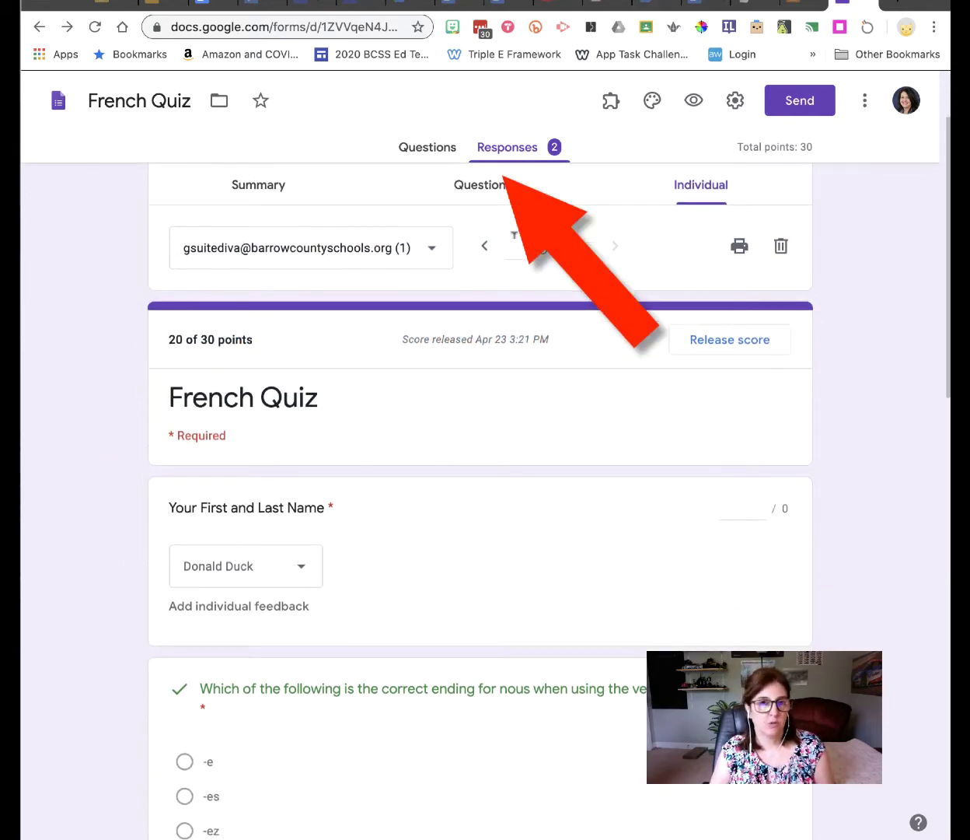
{"action": "scroll", "coordinate": [514, 243], "scroll_direction": "down", "scroll_amount": 10}
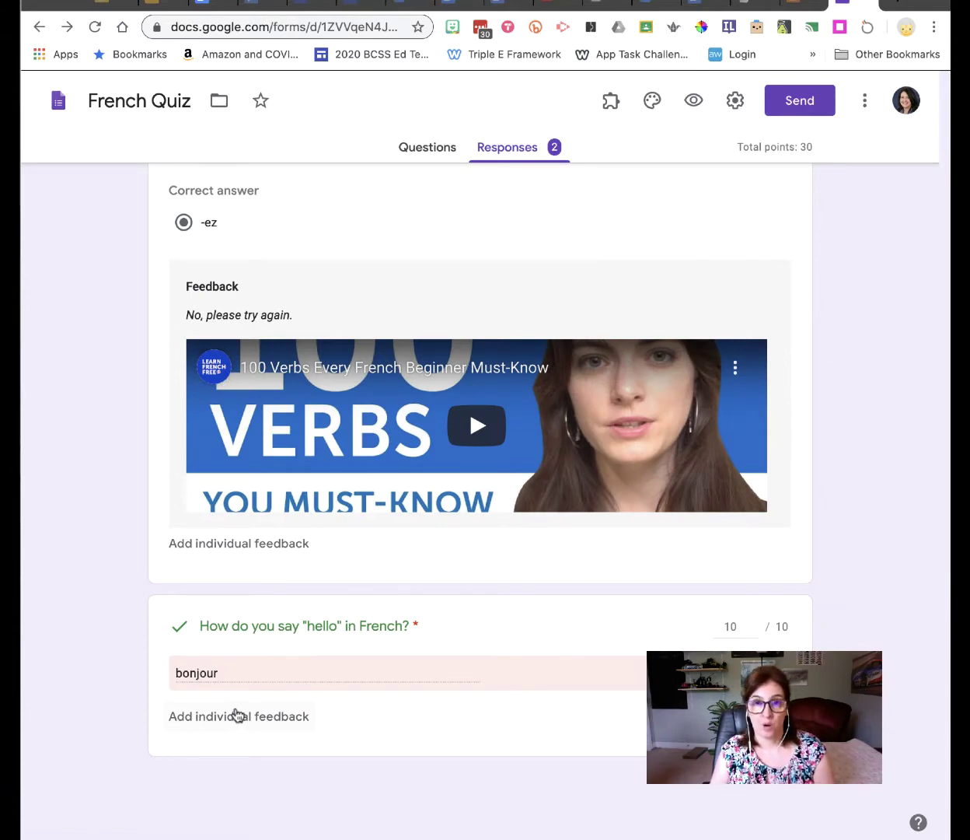
{"action": "scroll", "coordinate": [238, 715], "scroll_direction": "up", "scroll_amount": 10}
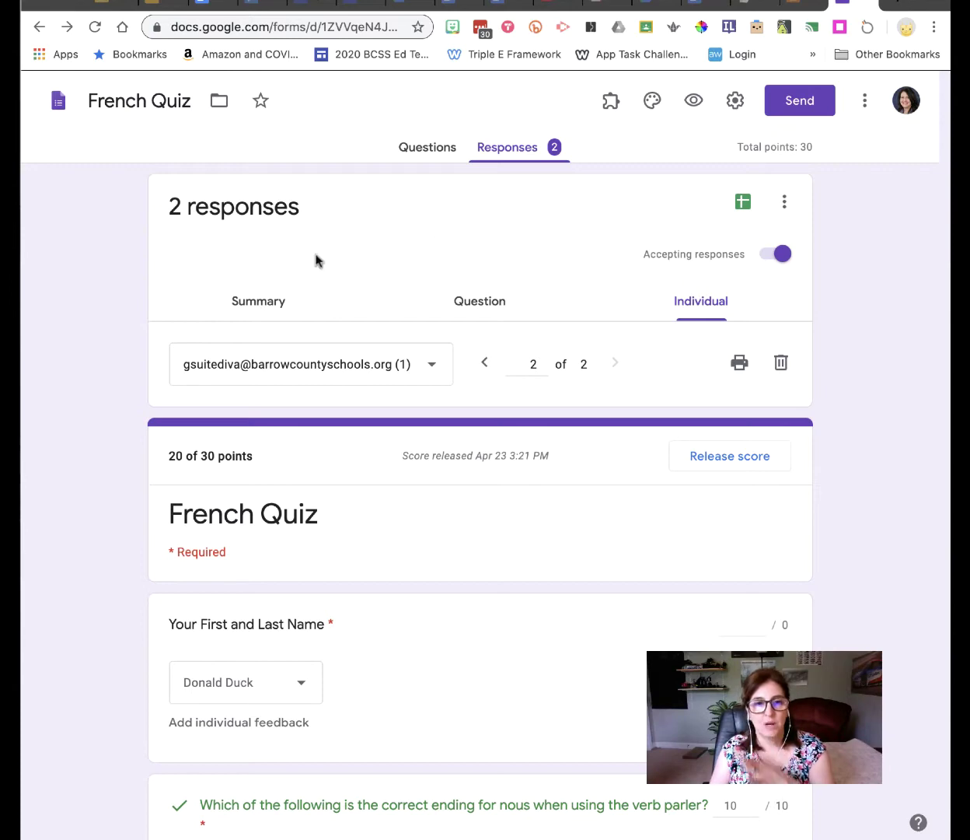
Step: Examine the response summary, including the insights, the scores table and the answer charts for each question
{"action": "left_click", "coordinate": [265, 311]}
{"action": "scroll", "coordinate": [438, 578], "scroll_direction": "down", "scroll_amount": 1}
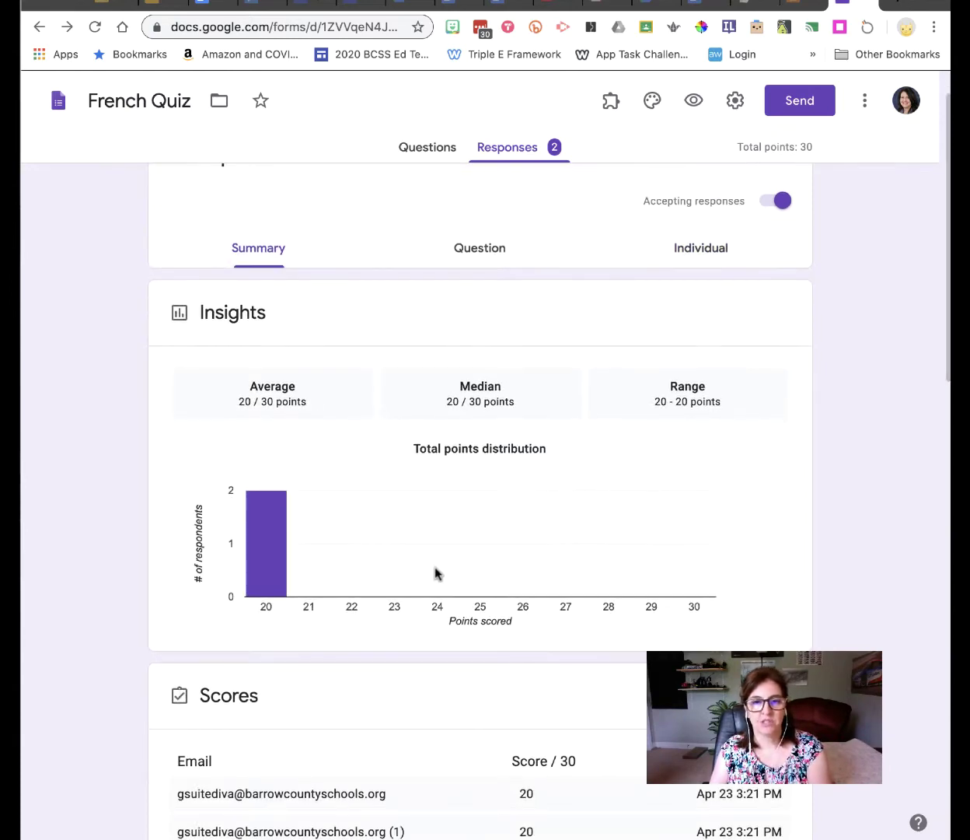
{"action": "scroll", "coordinate": [429, 568], "scroll_direction": "down", "scroll_amount": 2}
{"action": "scroll", "coordinate": [429, 565], "scroll_direction": "down", "scroll_amount": 4}
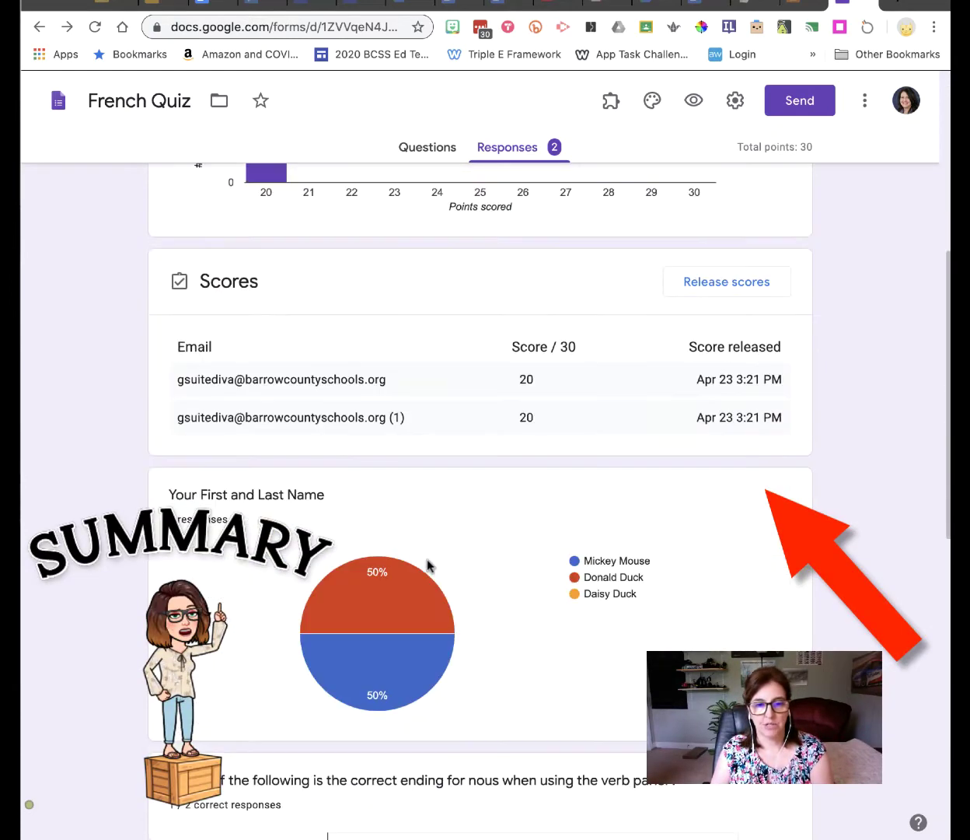
{"action": "scroll", "coordinate": [429, 565], "scroll_direction": "down", "scroll_amount": 5}
{"action": "scroll", "coordinate": [427, 566], "scroll_direction": "down", "scroll_amount": 2}
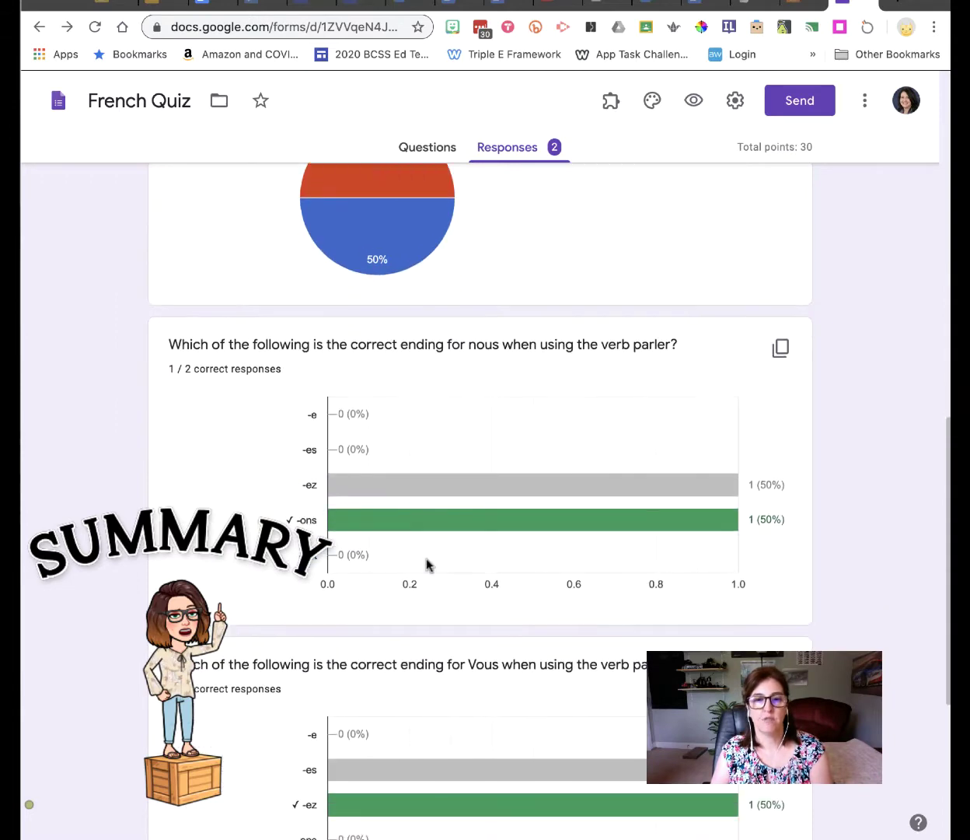
{"action": "scroll", "coordinate": [427, 566], "scroll_direction": "down", "scroll_amount": 3}
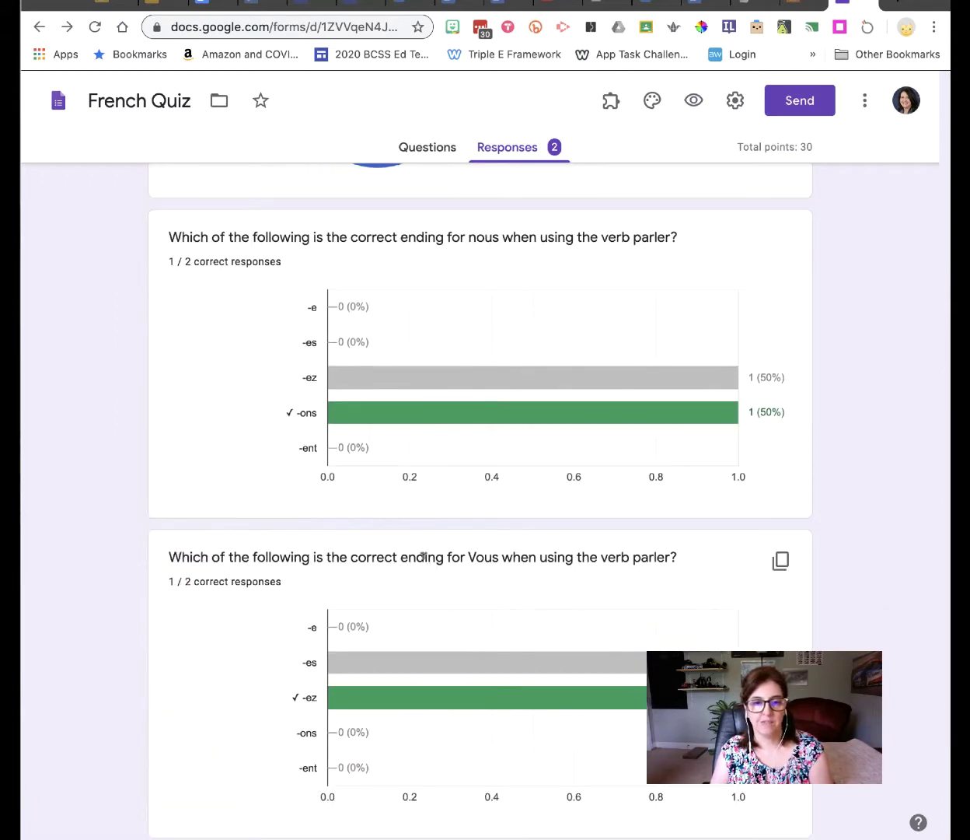
{"action": "scroll", "coordinate": [425, 557], "scroll_direction": "down", "scroll_amount": 3}
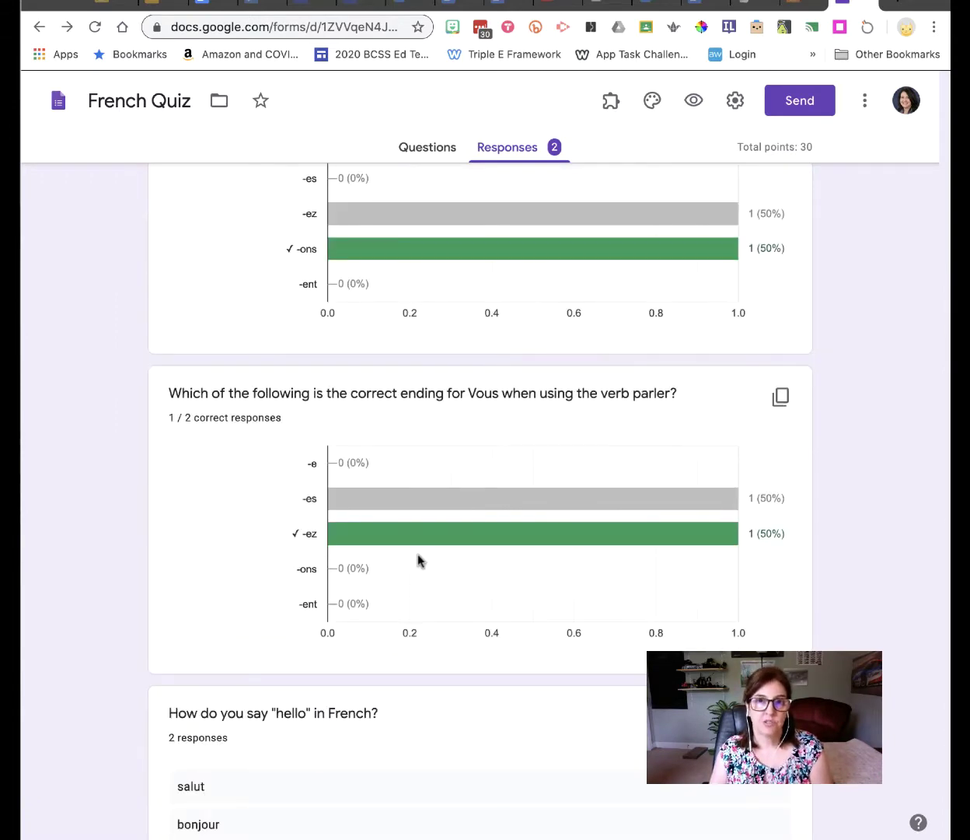
{"action": "scroll", "coordinate": [412, 568], "scroll_direction": "down", "scroll_amount": 1}
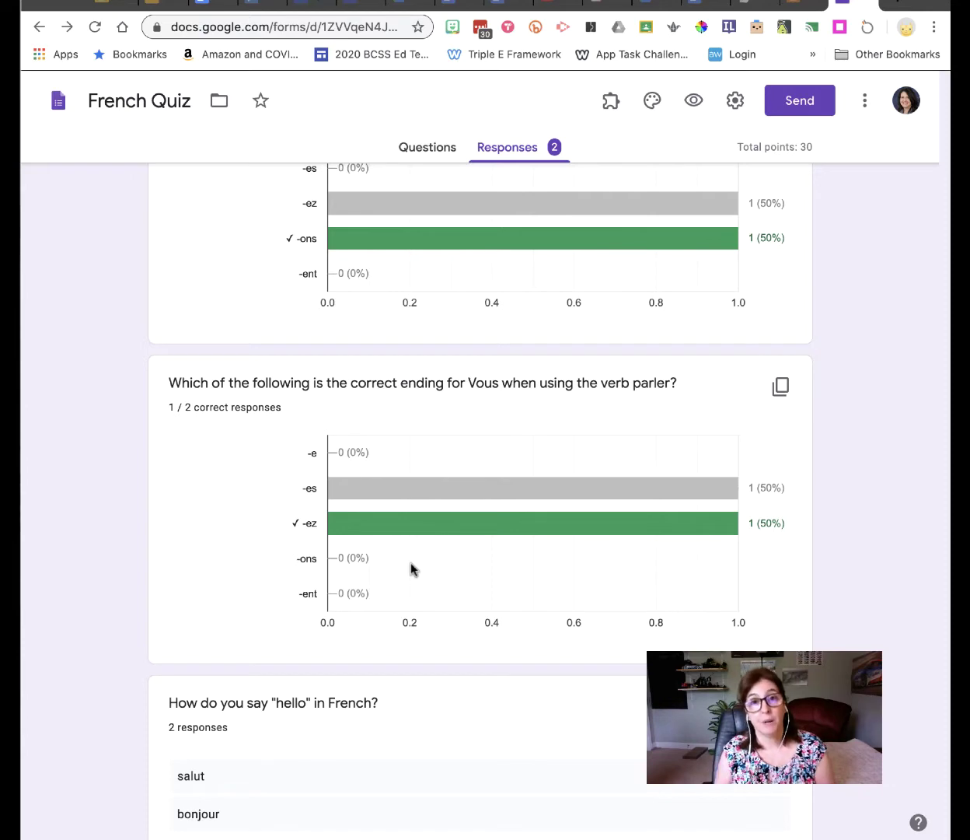
{"action": "scroll", "coordinate": [411, 567], "scroll_direction": "up", "scroll_amount": 15}
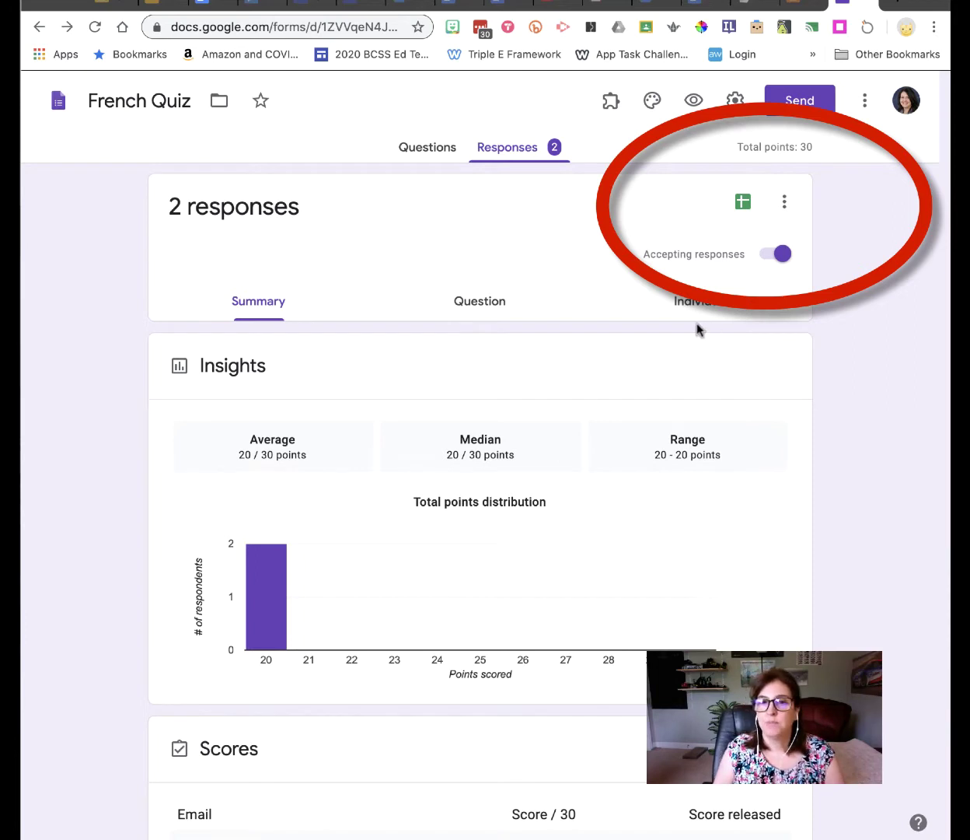
Step: Create a new spreadsheet named French Quiz (Responses) as the destination for the quiz responses
{"action": "left_click", "coordinate": [420, 152]}
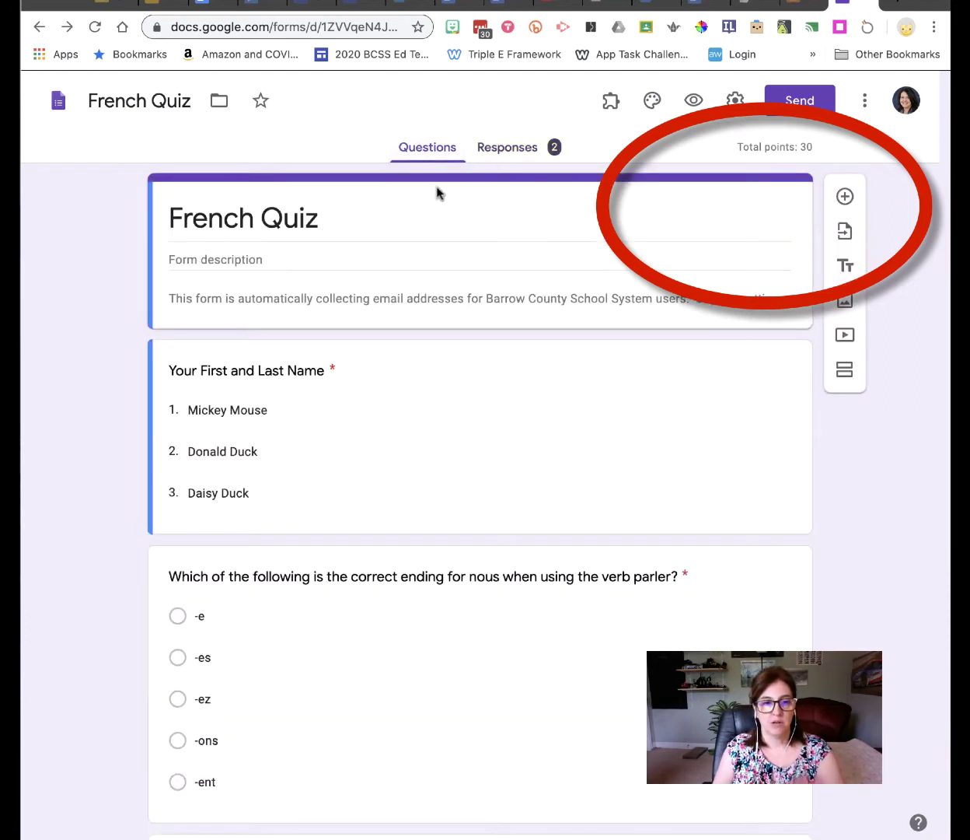
{"action": "left_click", "coordinate": [510, 154]}
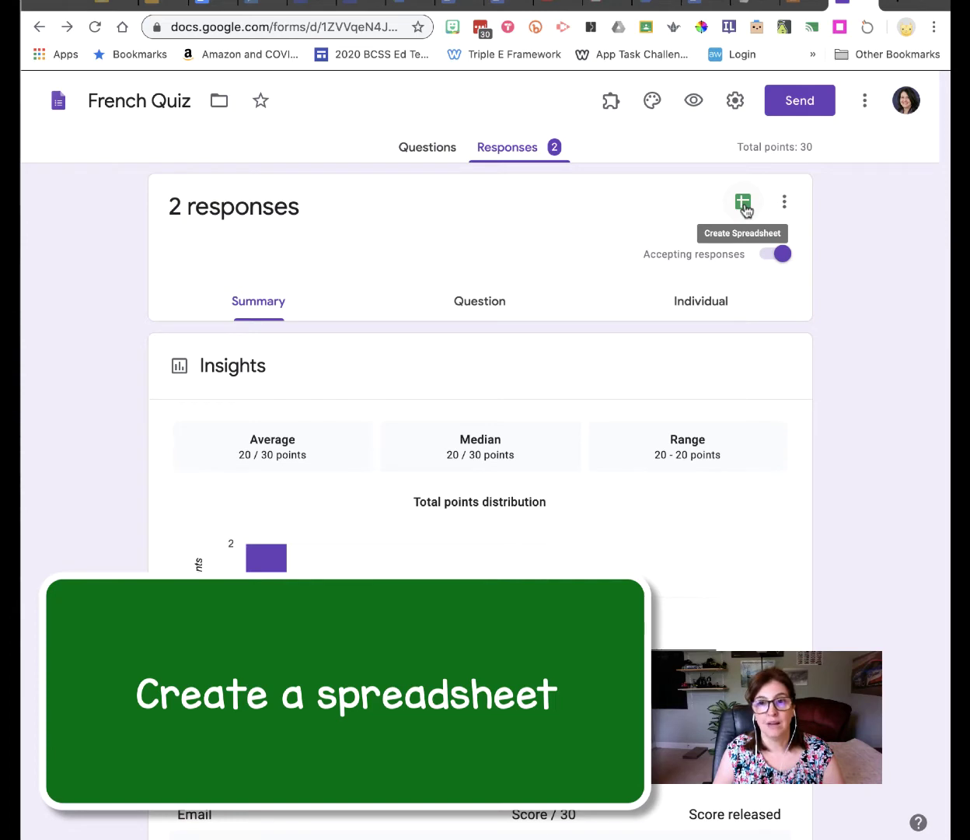
{"action": "left_click", "coordinate": [744, 206]}
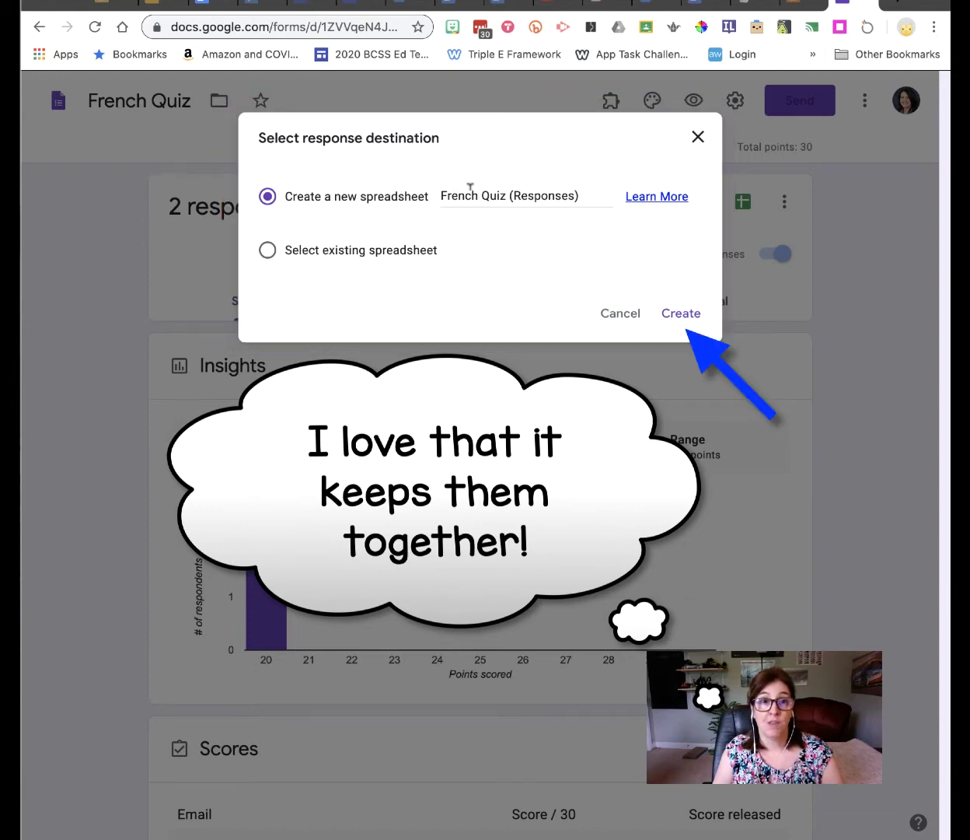
{"action": "left_click", "coordinate": [693, 316]}
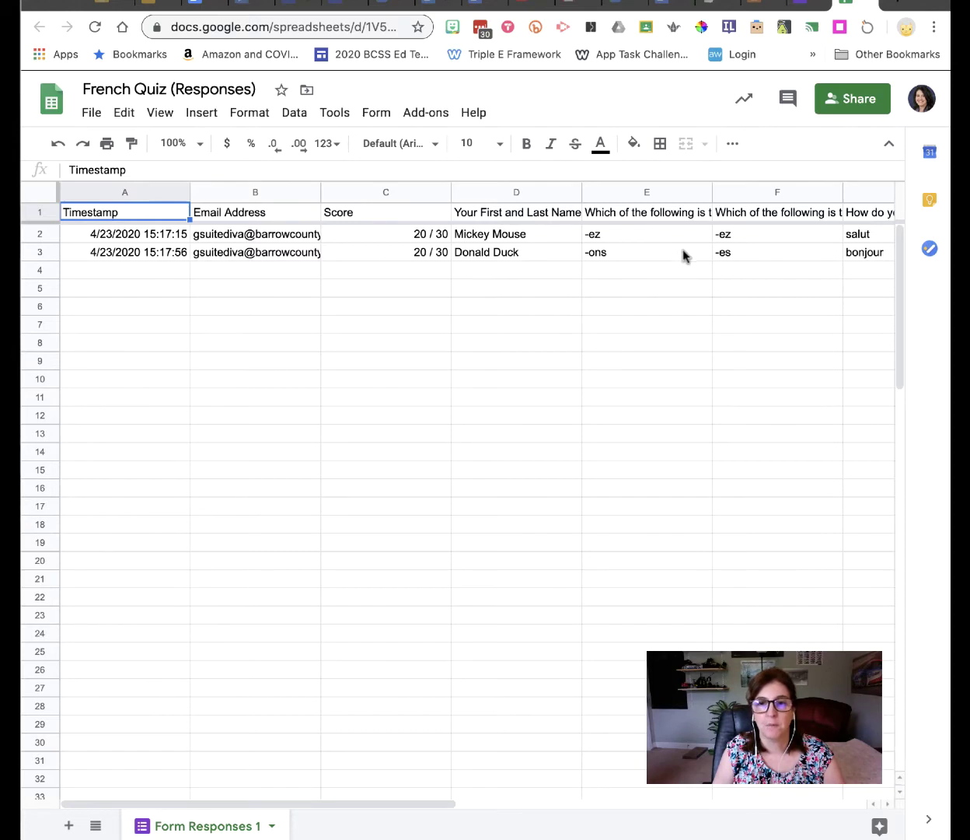
Step: Set the response spreadsheet's zoom to 125%
{"action": "left_click", "coordinate": [196, 145]}
{"action": "left_click", "coordinate": [182, 286]}
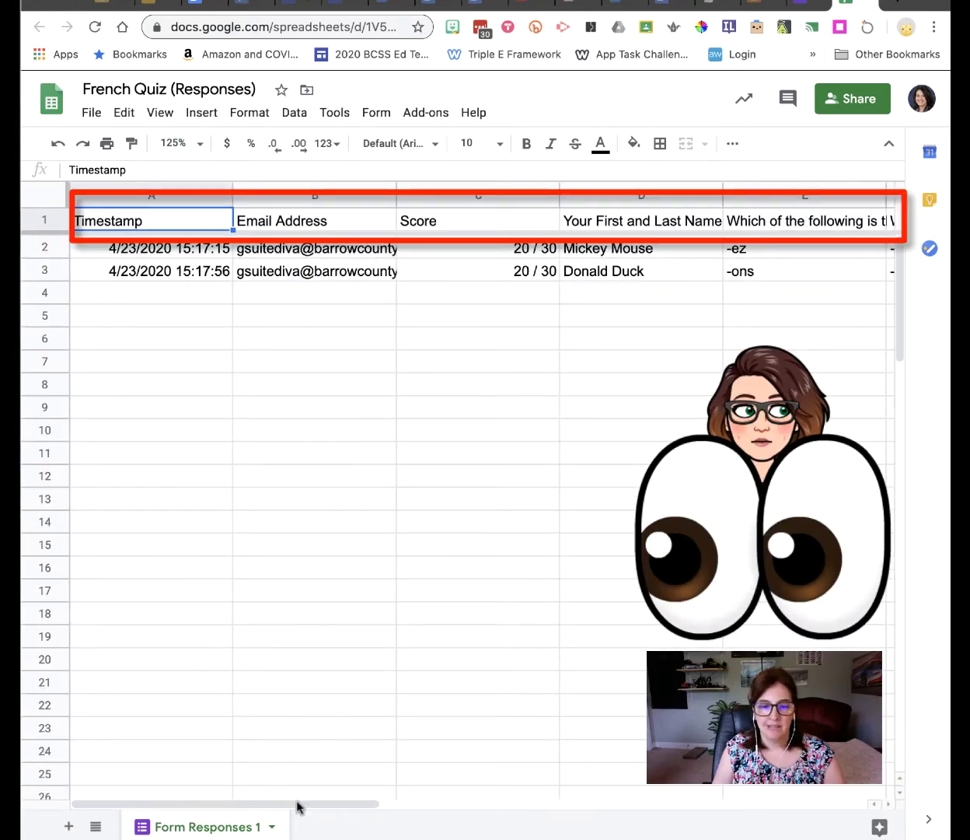
{"action": "left_click_drag", "start_coordinate": [266, 805], "coordinate": [232, 825]}
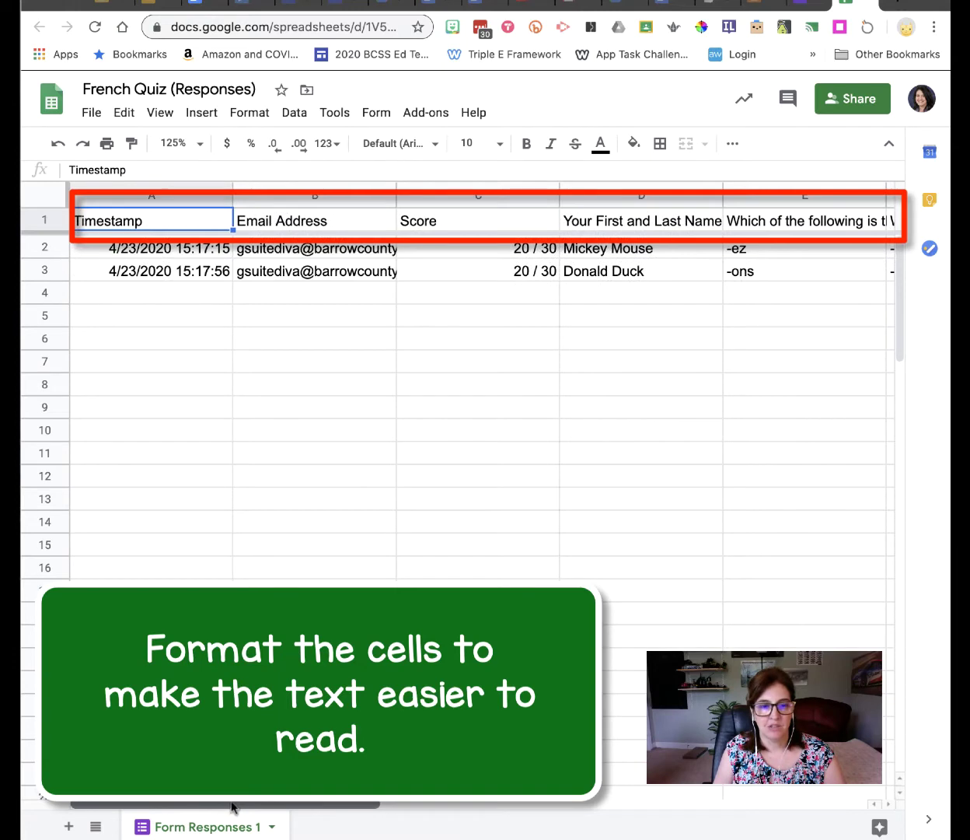
Step: Select the entire response sheet and wrap the text in all its cells
{"action": "left_click", "coordinate": [42, 201]}
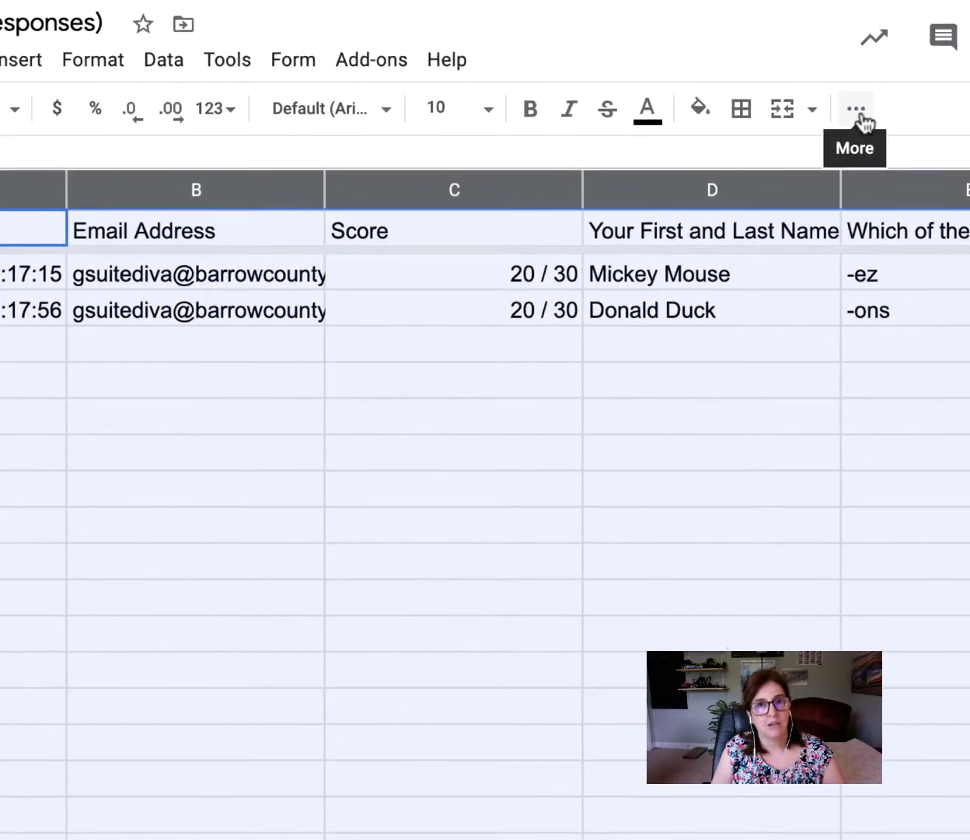
{"action": "left_click", "coordinate": [736, 145]}
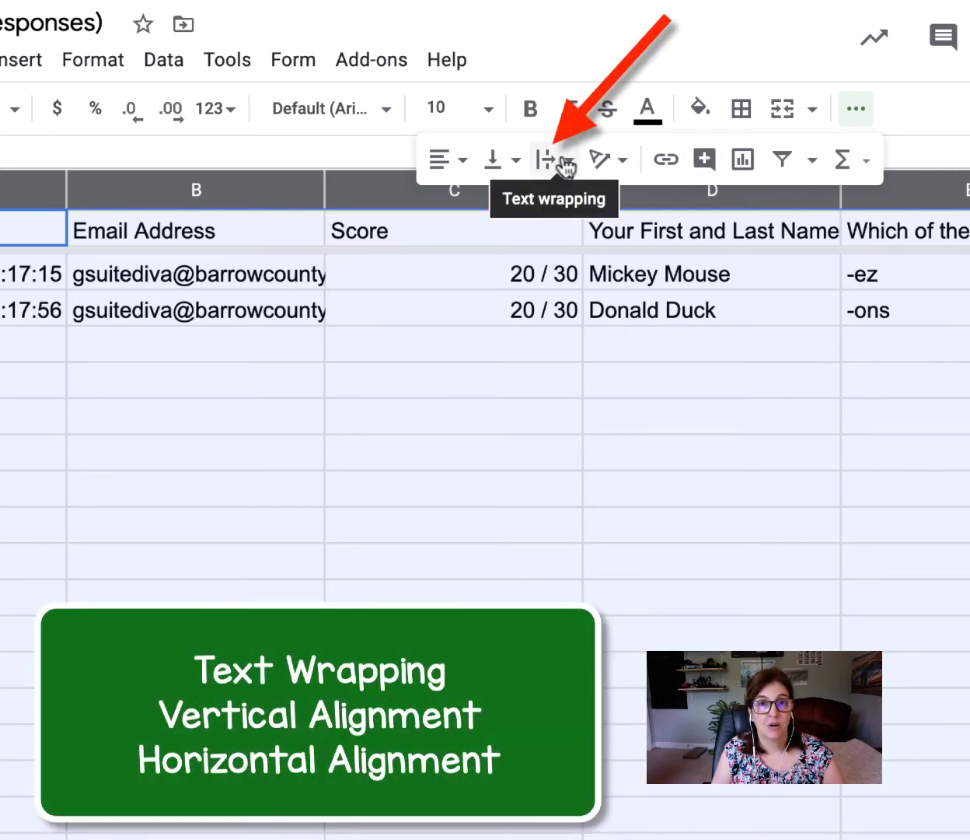
{"action": "left_click", "coordinate": [566, 163]}
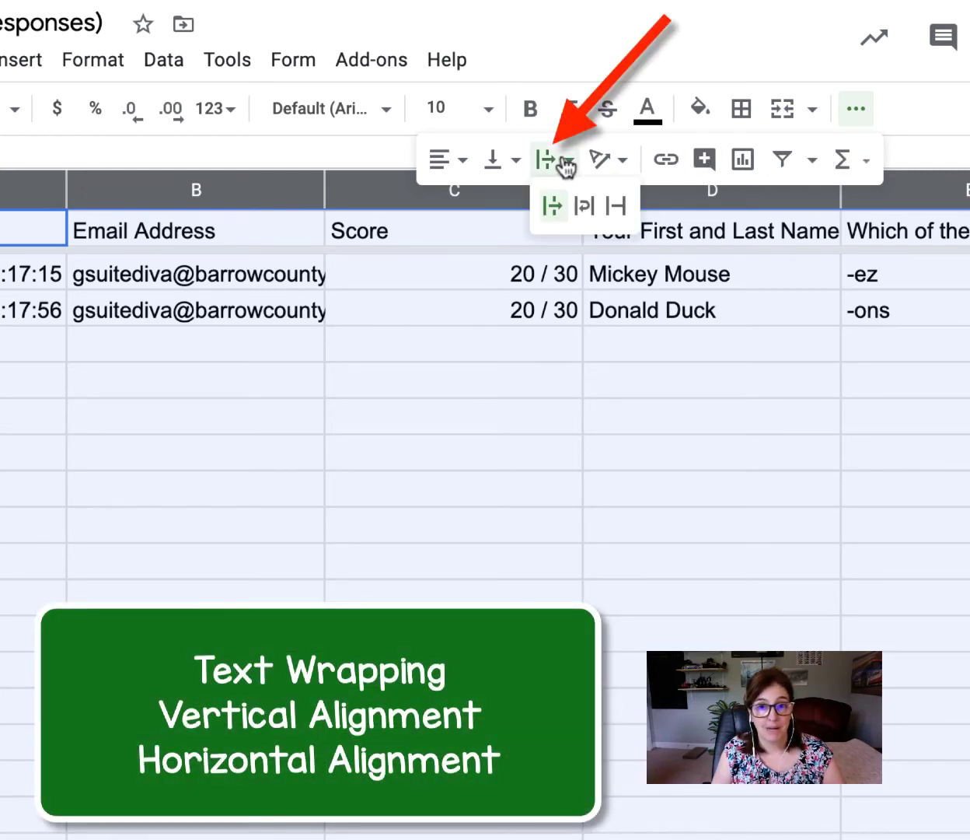
{"action": "left_click", "coordinate": [585, 208]}
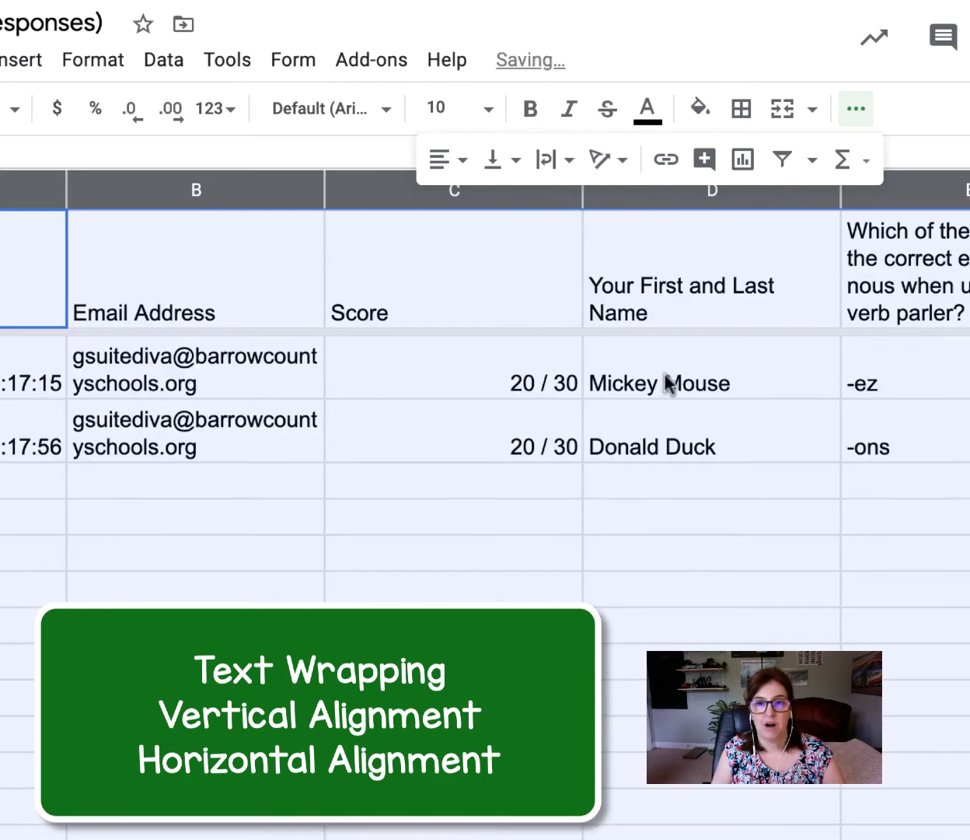
Step: Align all cells of the sheet to the middle vertically and to the center horizontally, then deselect them
{"action": "left_click", "coordinate": [497, 164]}
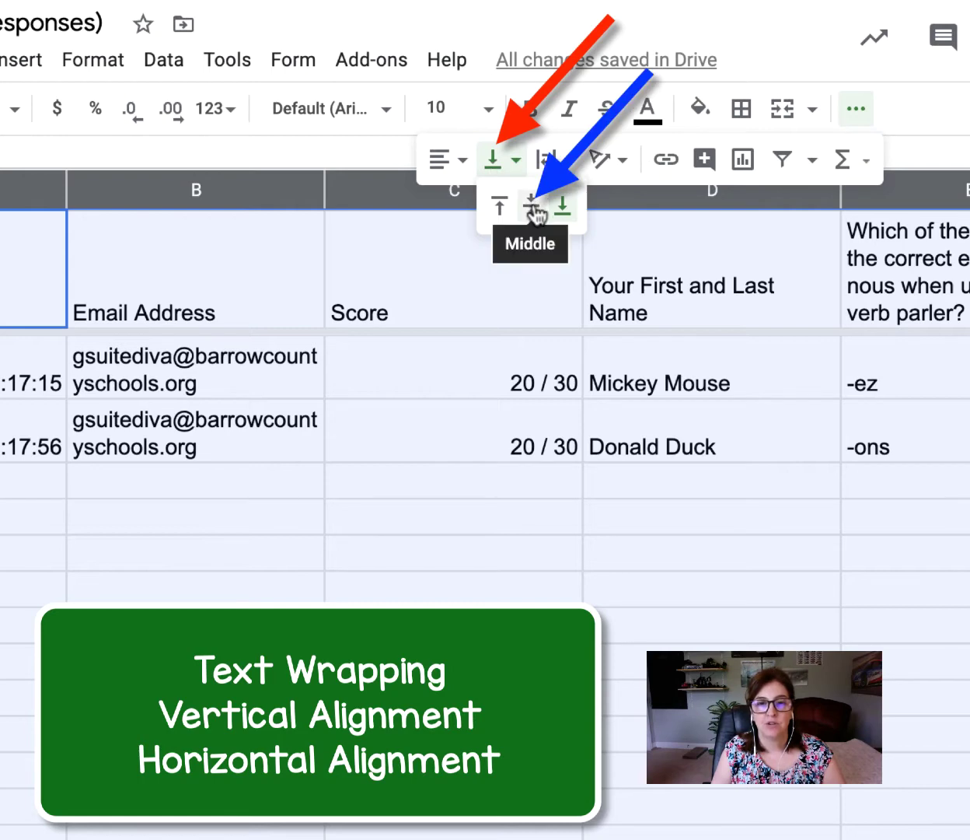
{"action": "left_click", "coordinate": [535, 209]}
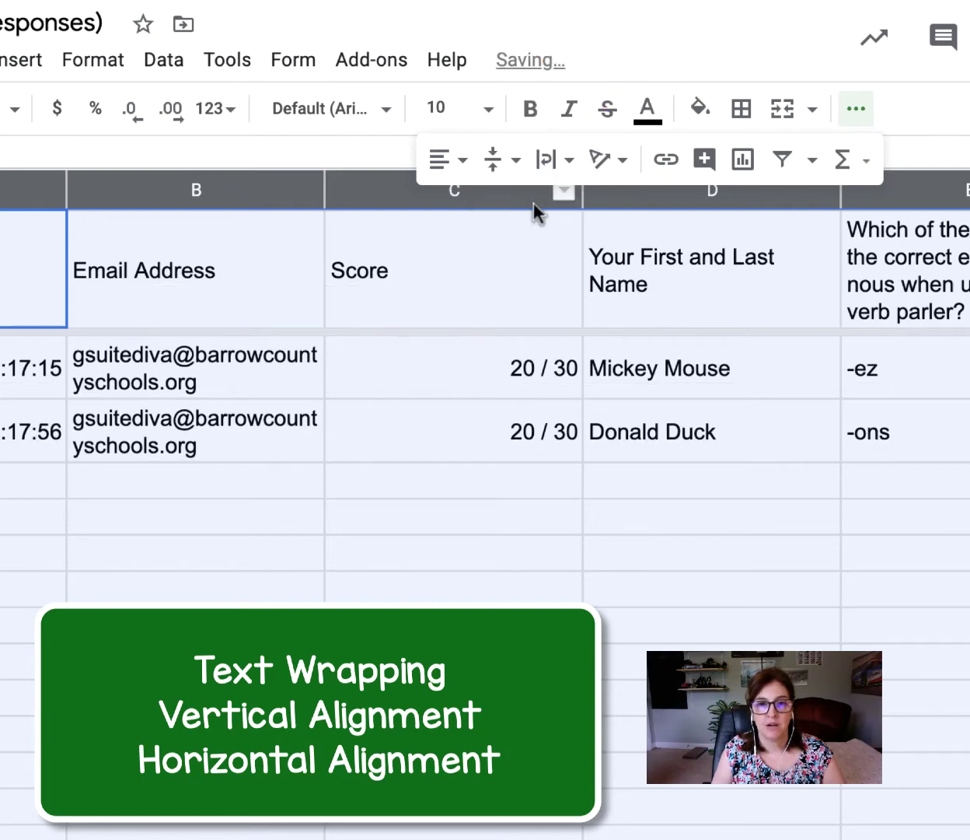
{"action": "left_click", "coordinate": [447, 162]}
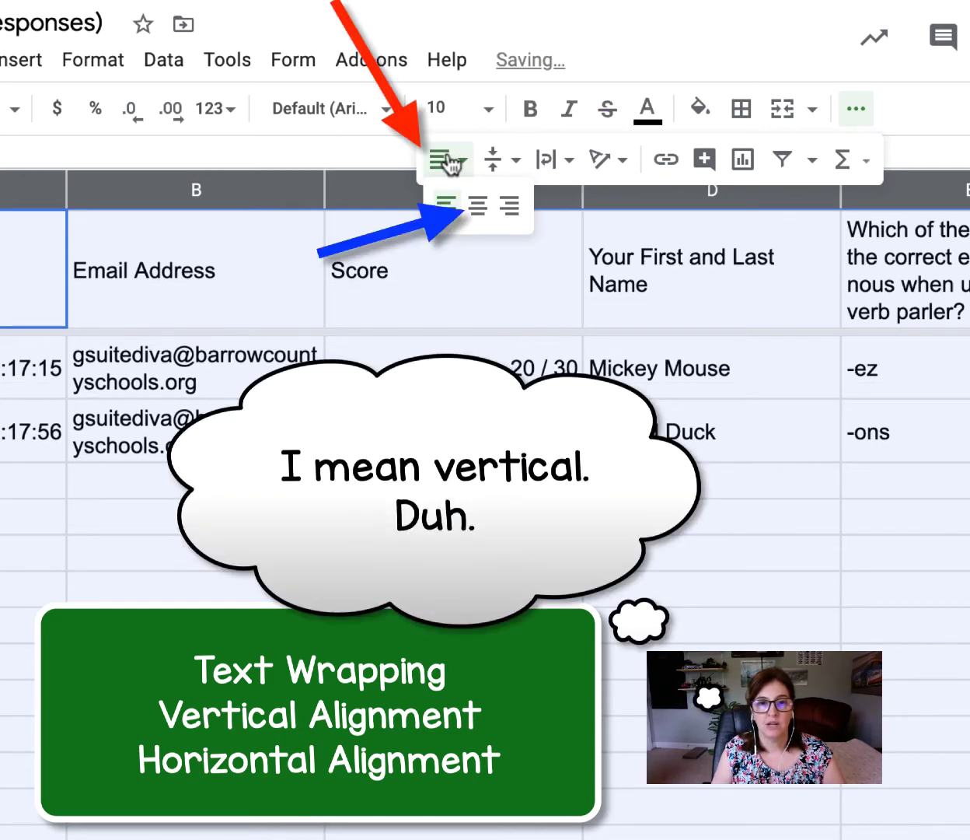
{"action": "left_click", "coordinate": [479, 207]}
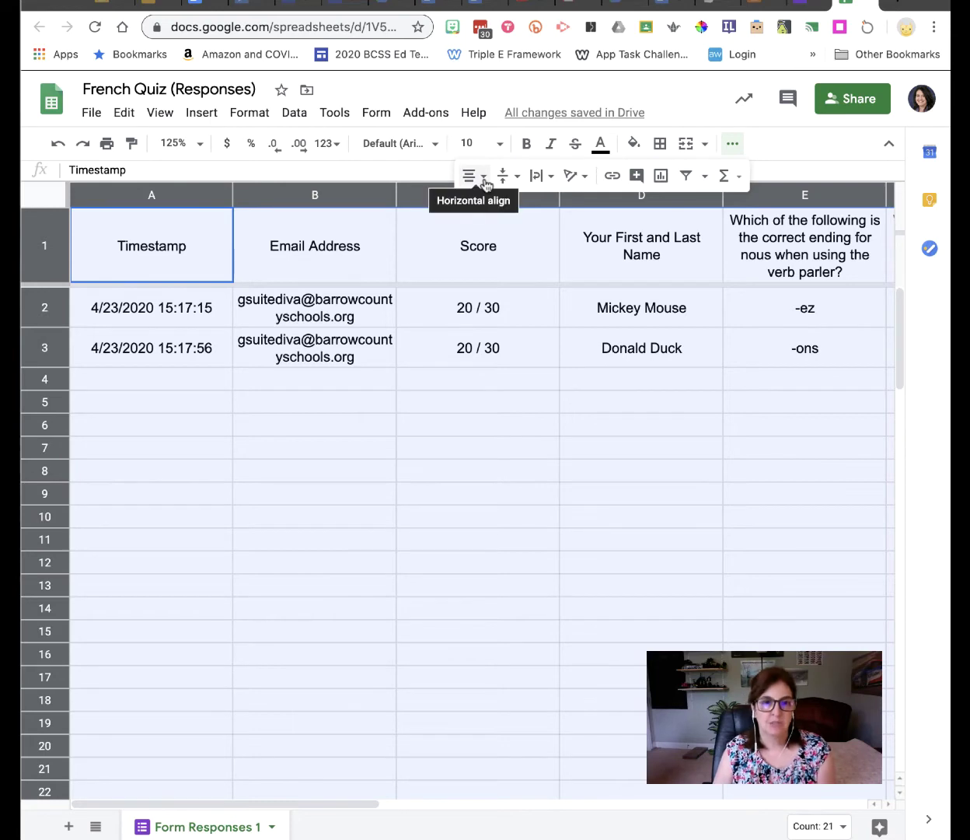
{"action": "left_click", "coordinate": [523, 435]}
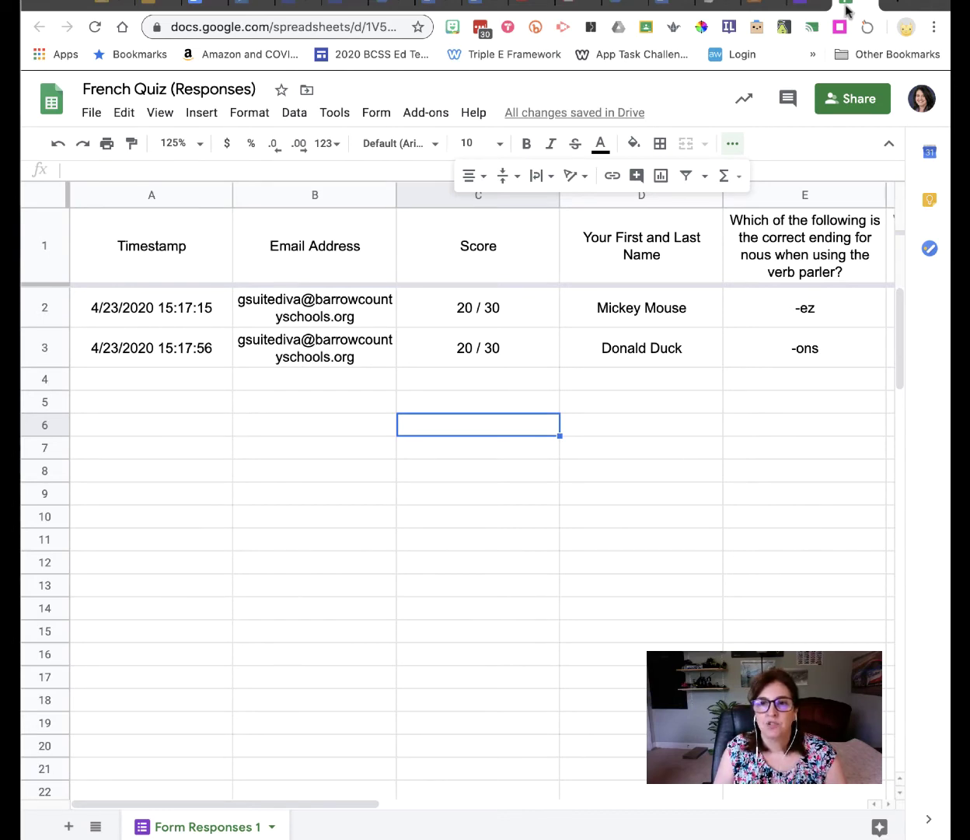
Step: Return to the French Quiz form, open its preview and choose Daisy Duck as the first and last name
{"action": "left_click", "coordinate": [804, 8]}
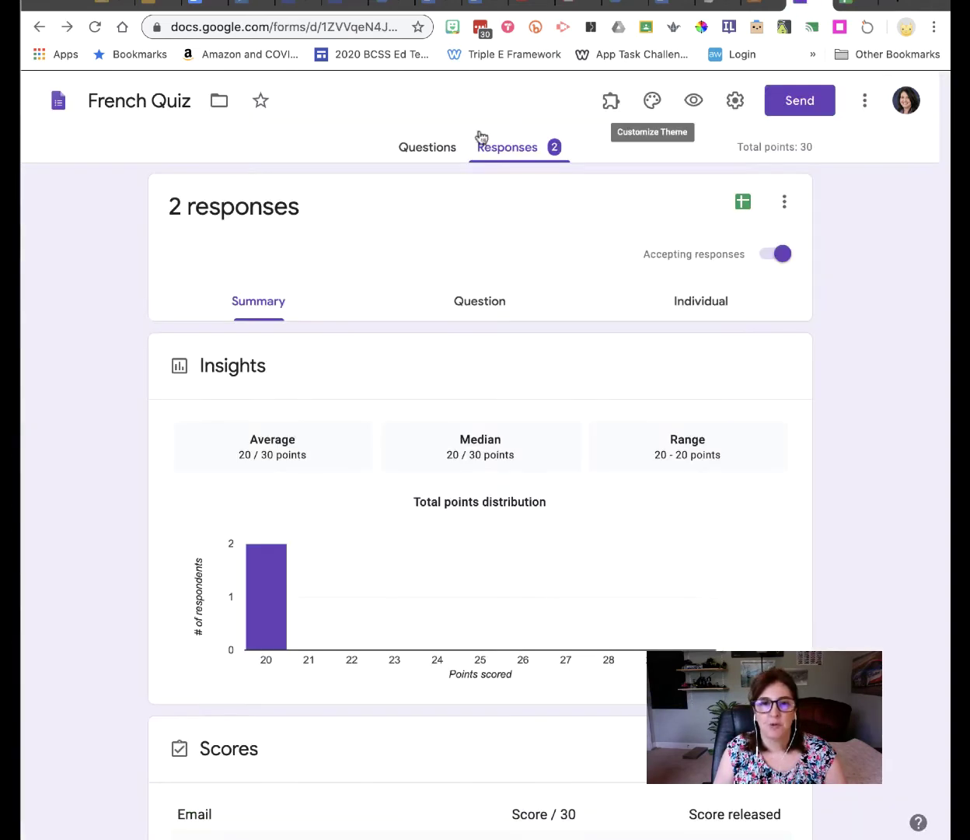
{"action": "left_click", "coordinate": [695, 101]}
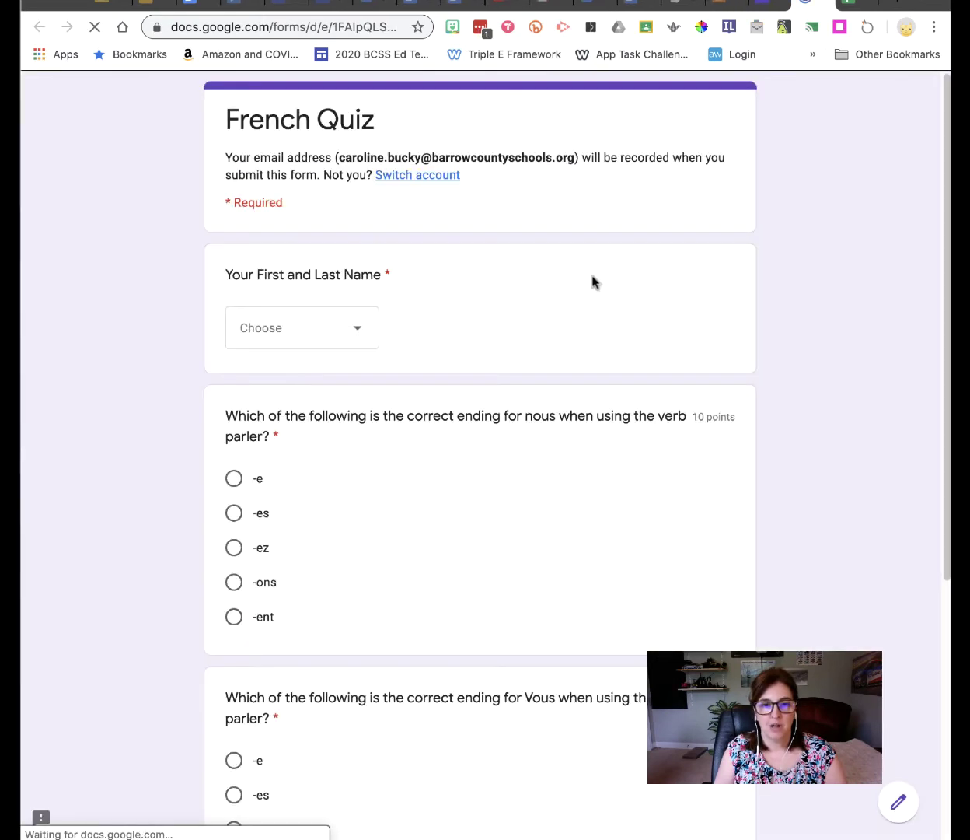
{"action": "left_click", "coordinate": [298, 335]}
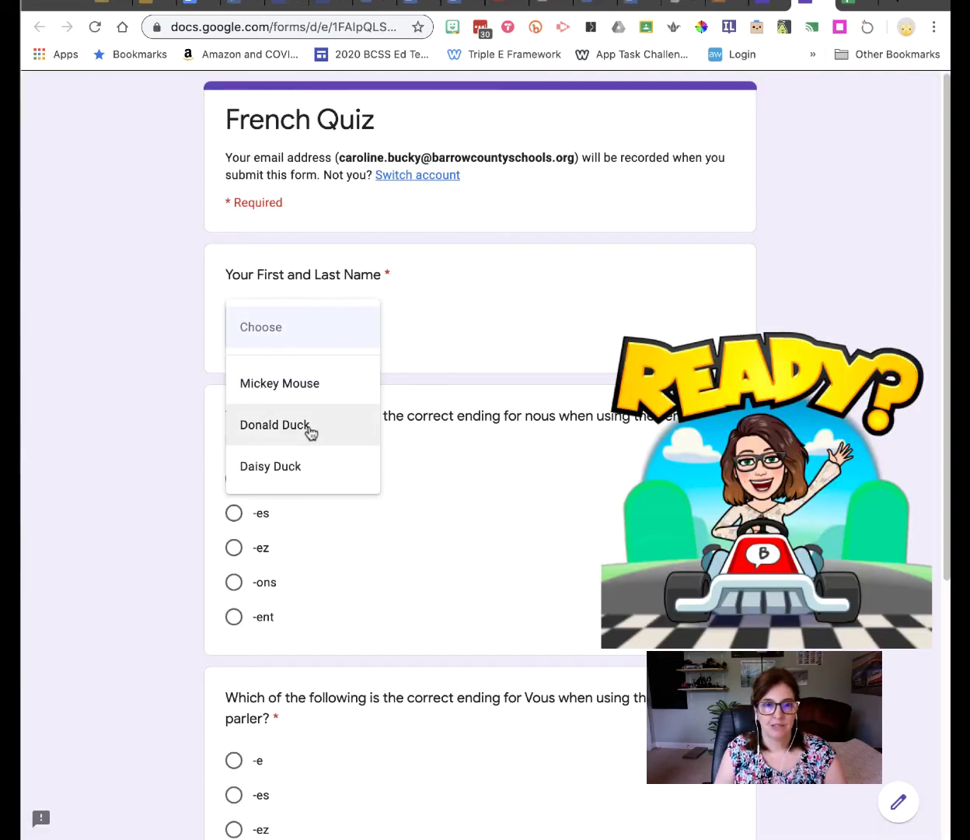
{"action": "left_click", "coordinate": [312, 476]}
Step: Answer the nous question with -ez, the Vous question with -ons and the "hello" question with "bonjour", and submit the quiz
{"action": "left_click", "coordinate": [234, 547]}
{"action": "scroll", "coordinate": [342, 544], "scroll_direction": "down", "scroll_amount": 2}
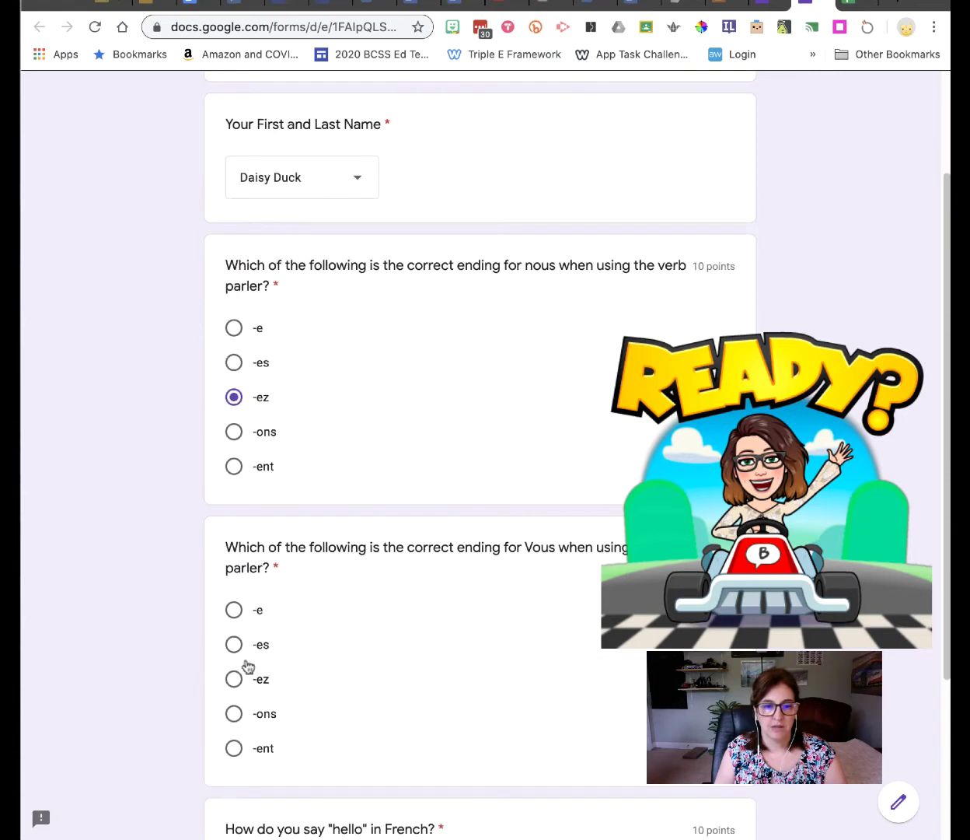
{"action": "left_click", "coordinate": [248, 720]}
{"action": "scroll", "coordinate": [373, 669], "scroll_direction": "down", "scroll_amount": 3}
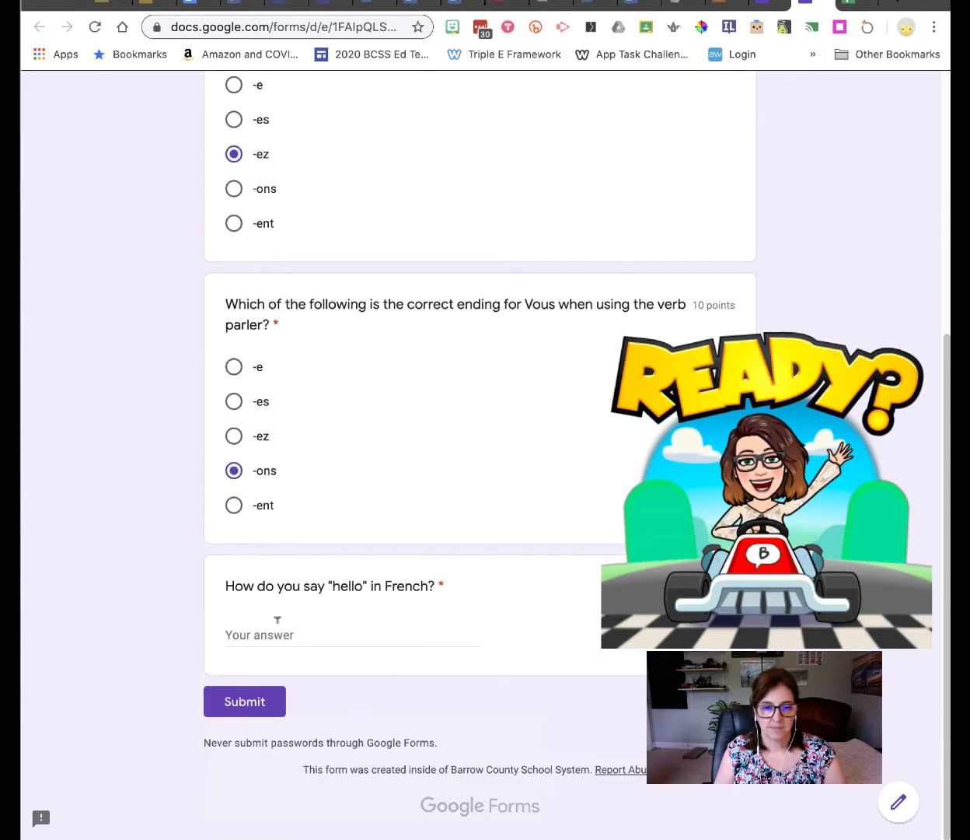
{"action": "left_click", "coordinate": [307, 618]}
{"action": "type", "text": "bonjour"}
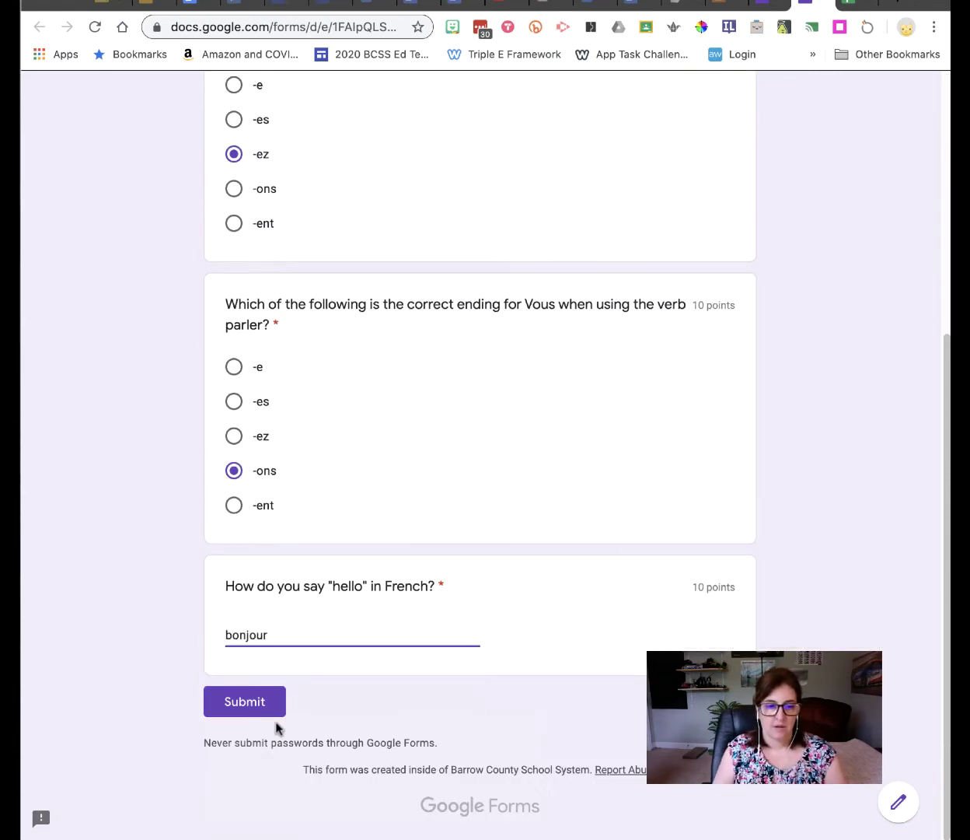
{"action": "left_click", "coordinate": [260, 708]}
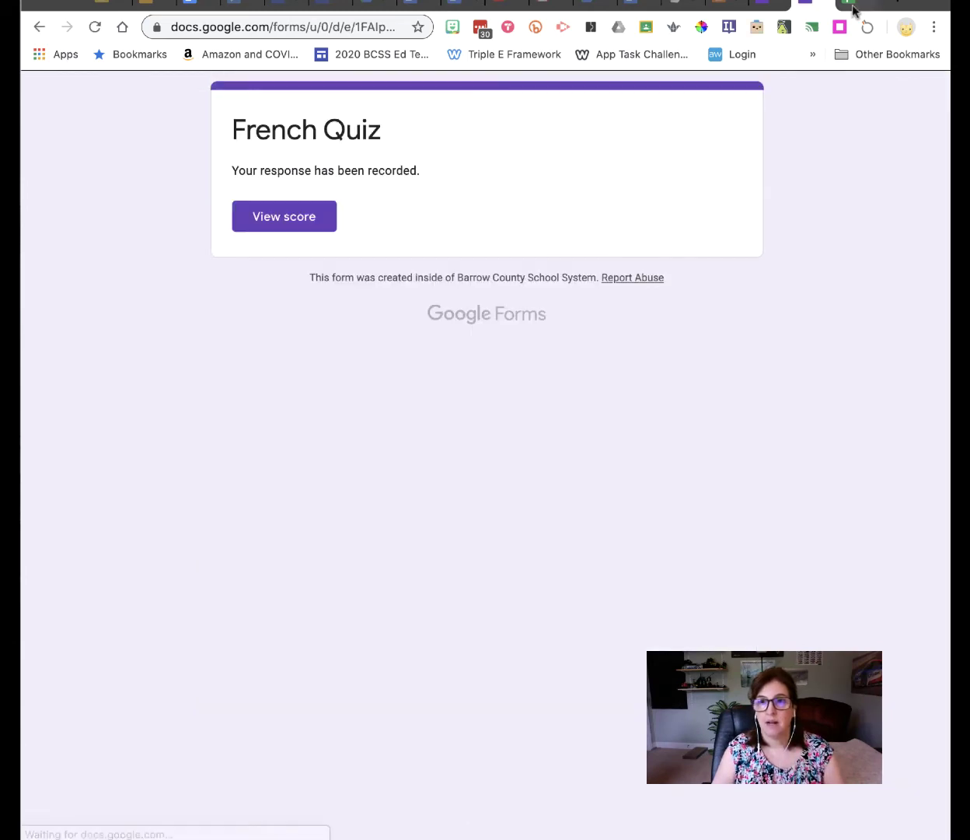
Step: Return to the response spreadsheet and format row 4 with wrapped text, middle vertical alignment and centered horizontal alignment
{"action": "left_click", "coordinate": [853, 9]}
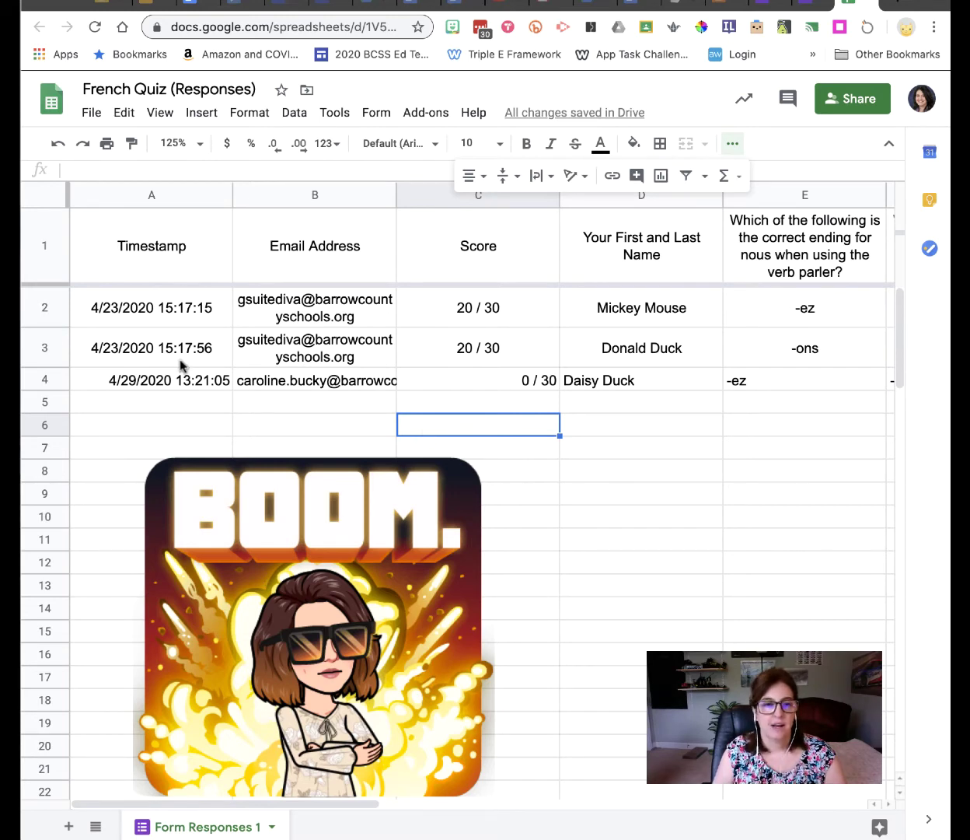
{"action": "left_click", "coordinate": [45, 379]}
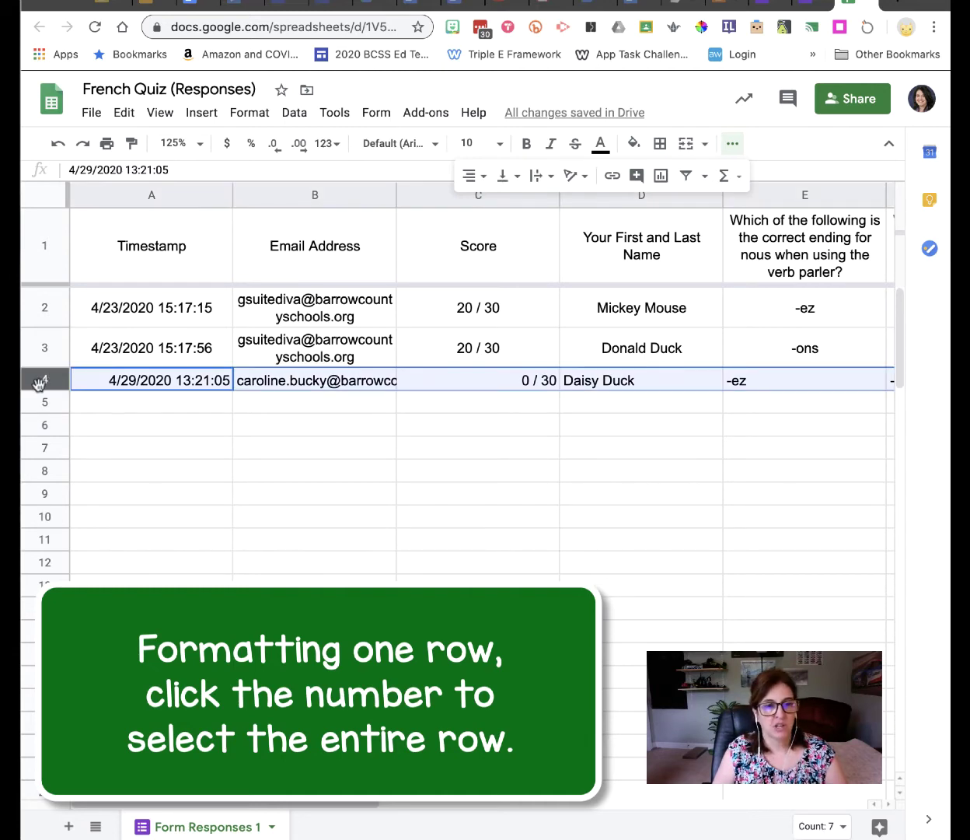
{"action": "left_click", "coordinate": [535, 176]}
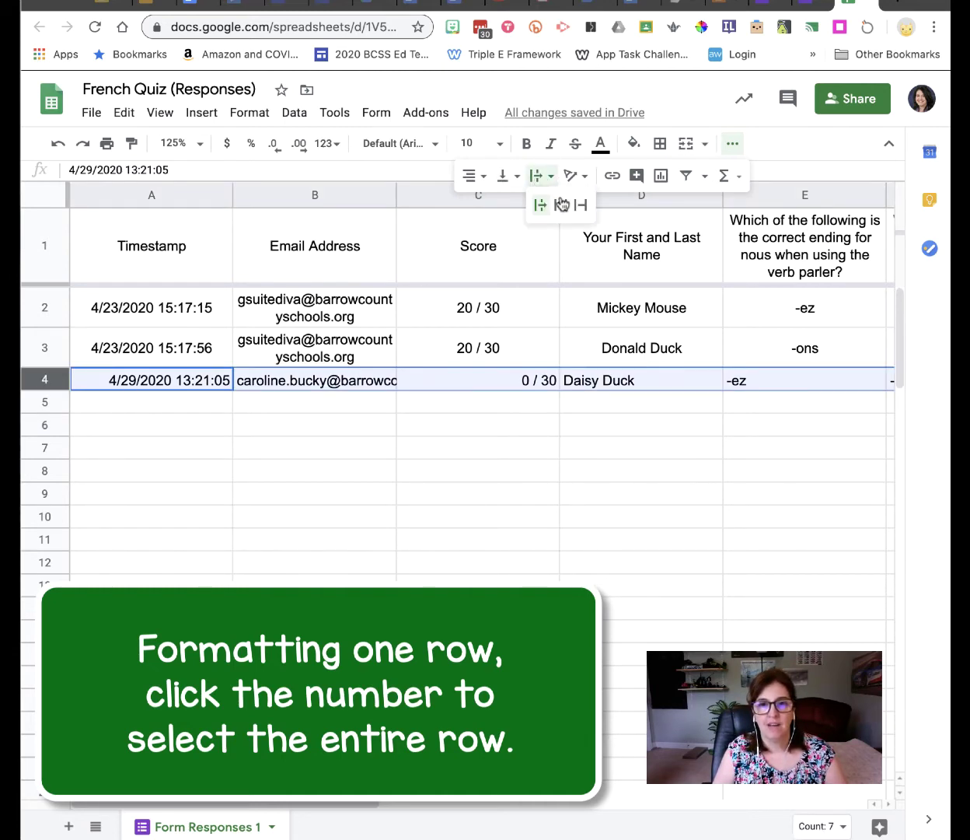
{"action": "left_click", "coordinate": [560, 204]}
{"action": "left_click", "coordinate": [507, 175]}
{"action": "left_click", "coordinate": [526, 207]}
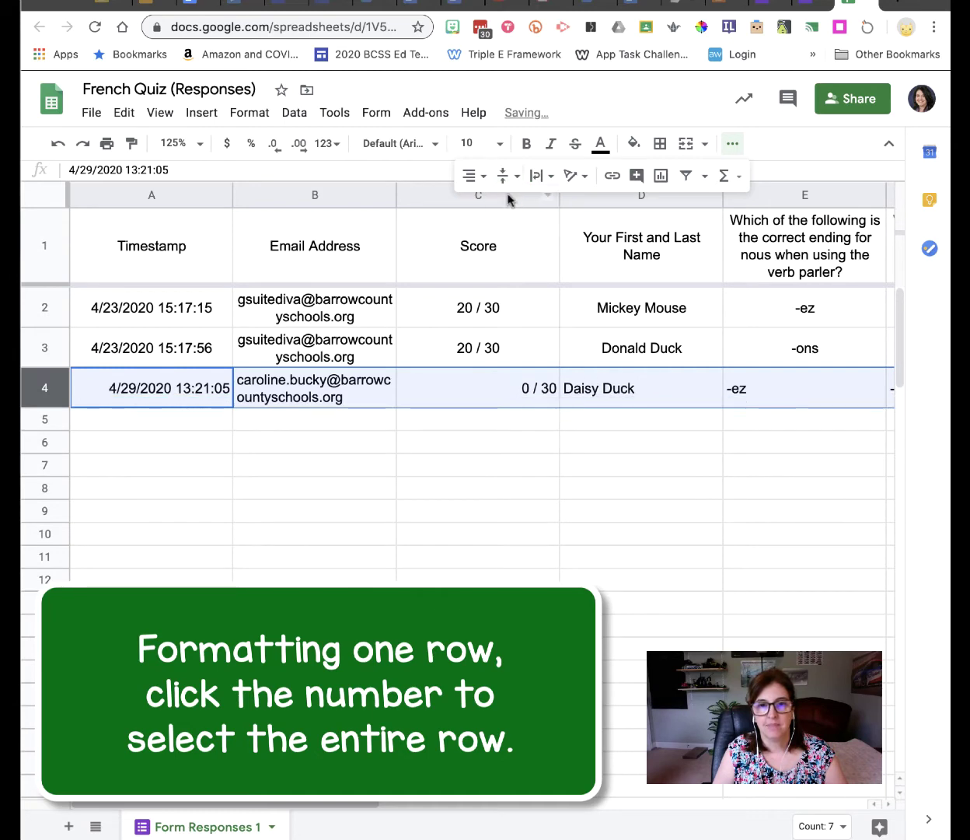
{"action": "left_click", "coordinate": [471, 175]}
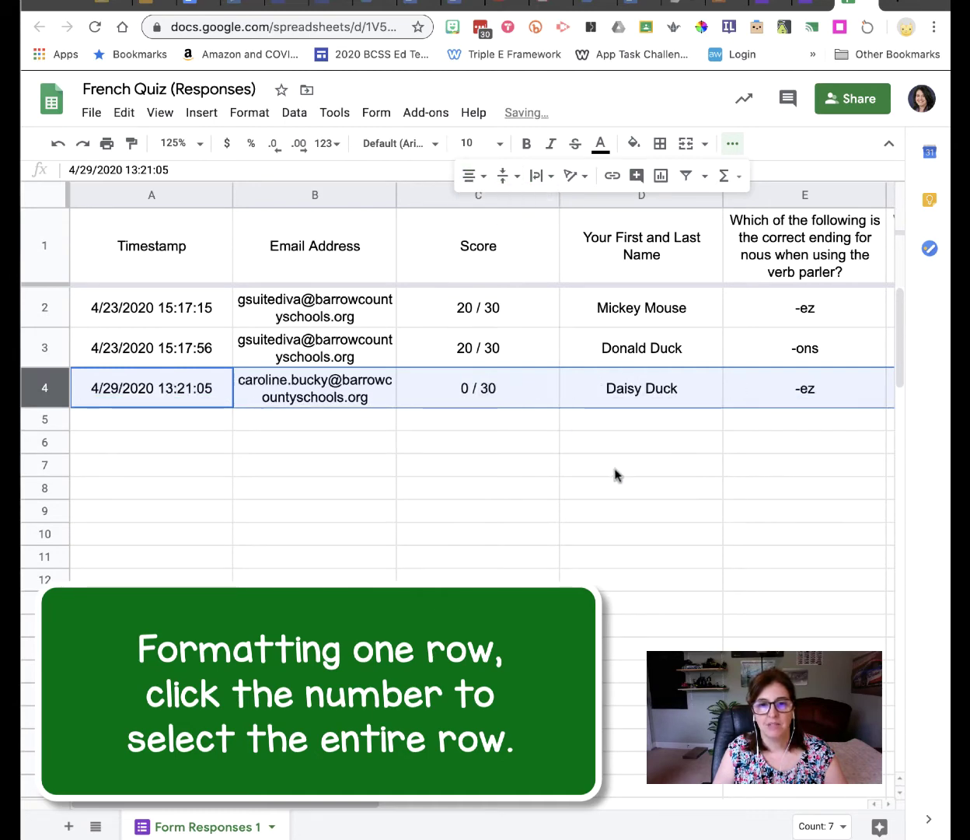
Step: Select the entire response sheet and set its zoom to 100%
{"action": "left_click", "coordinate": [51, 196]}
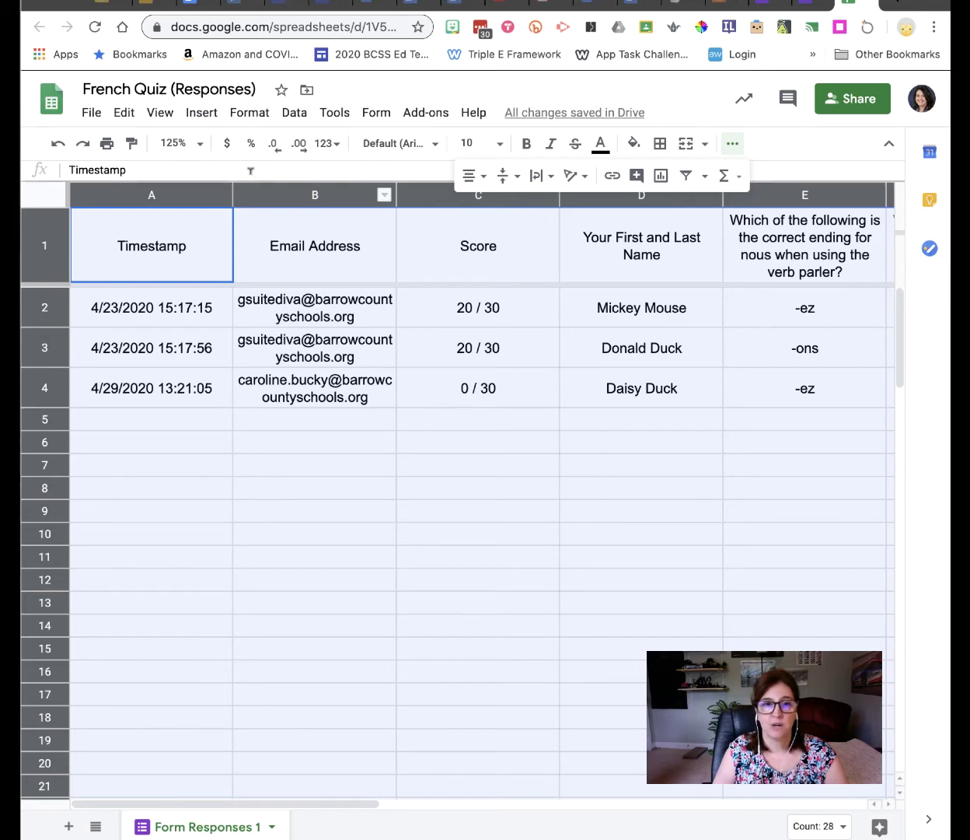
{"action": "left_click", "coordinate": [201, 145]}
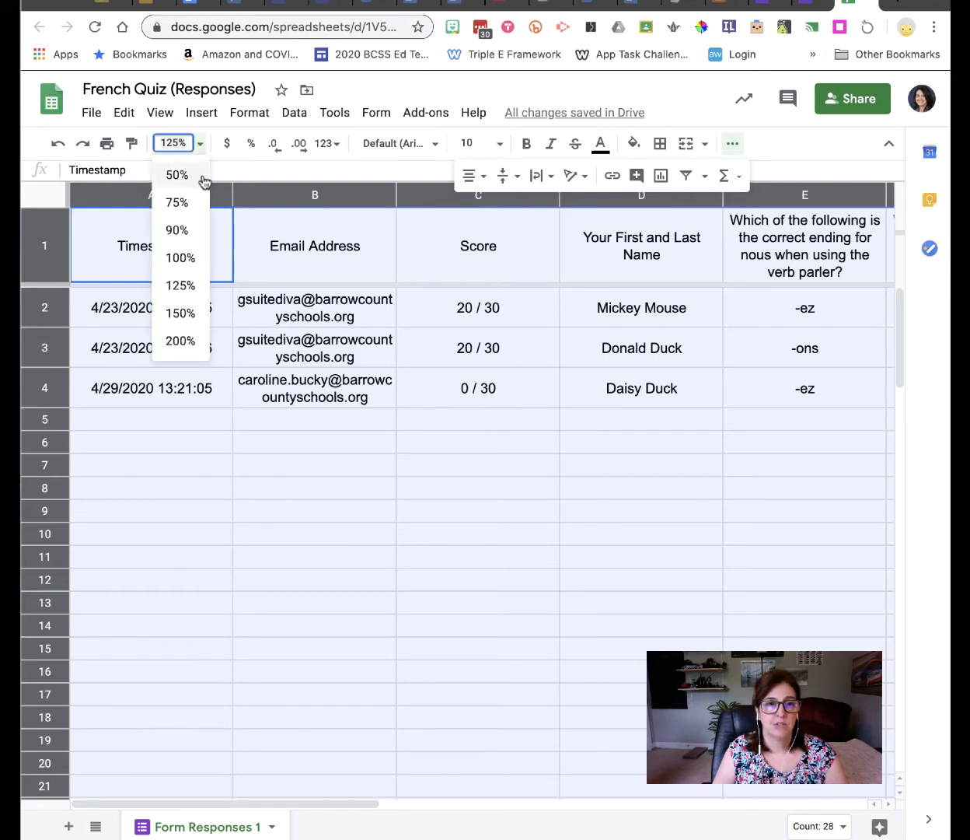
{"action": "left_click", "coordinate": [185, 259]}
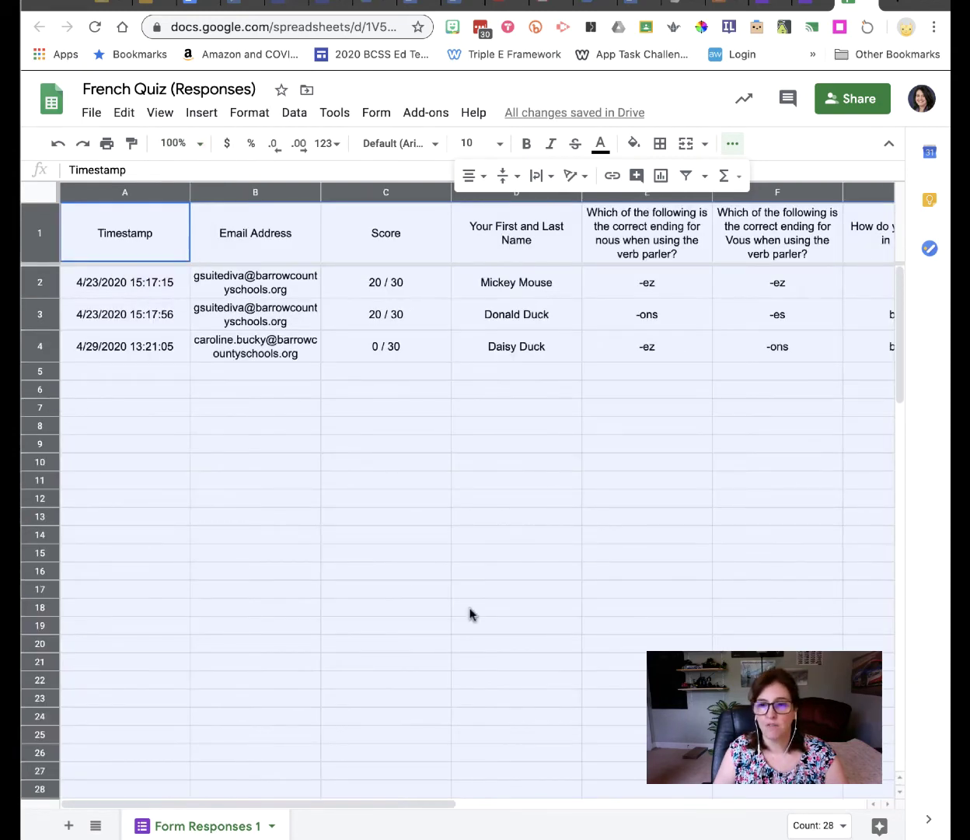
{"action": "left_click_drag", "start_coordinate": [364, 805], "coordinate": [343, 798]}
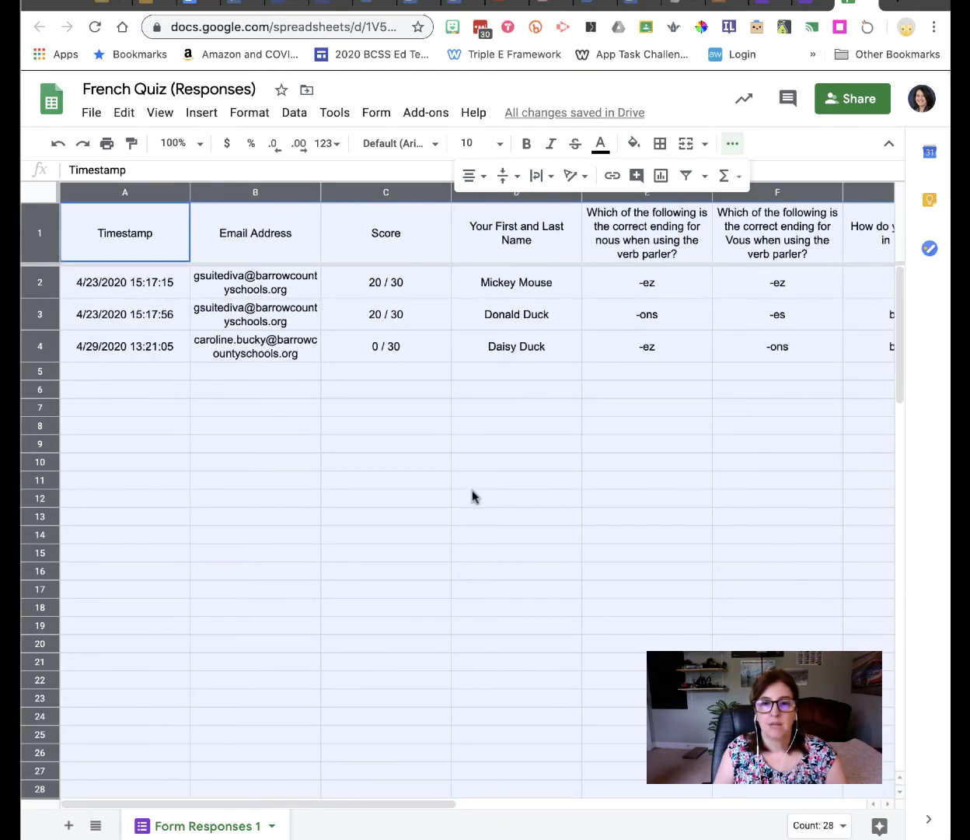
Step: Return to the French Quiz form's questions and move the "hello" question directly below Your First and Last Name
{"action": "left_click", "coordinate": [808, 11]}
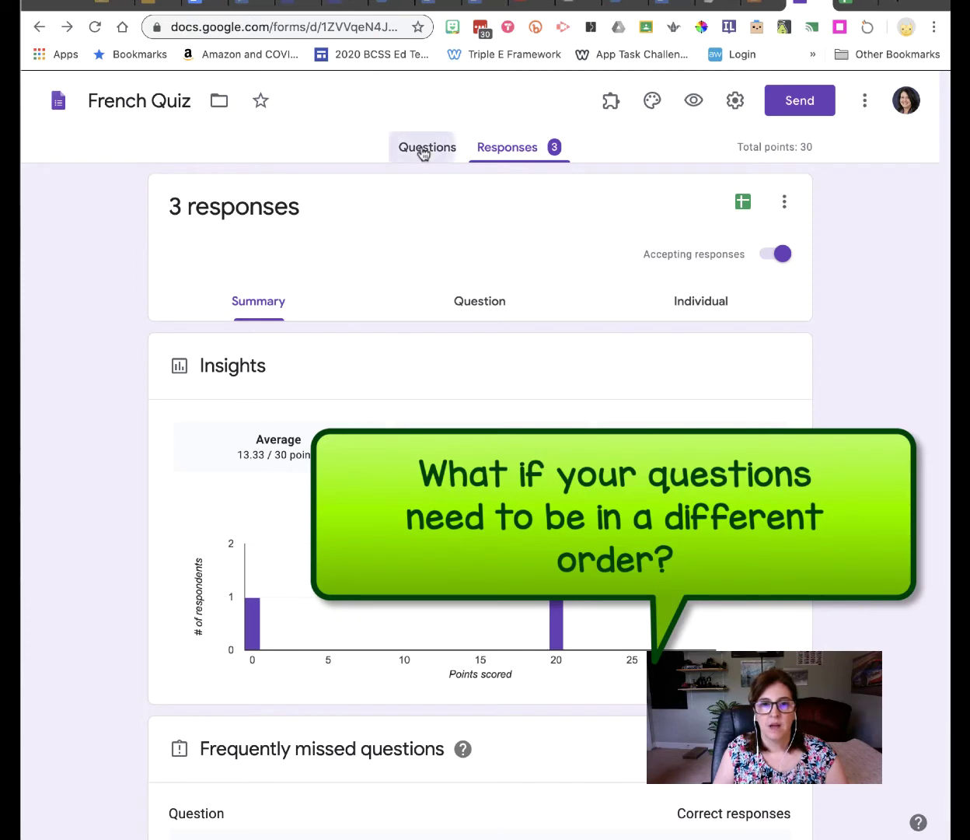
{"action": "left_click", "coordinate": [423, 150]}
{"action": "scroll", "coordinate": [552, 490], "scroll_direction": "down", "scroll_amount": 2}
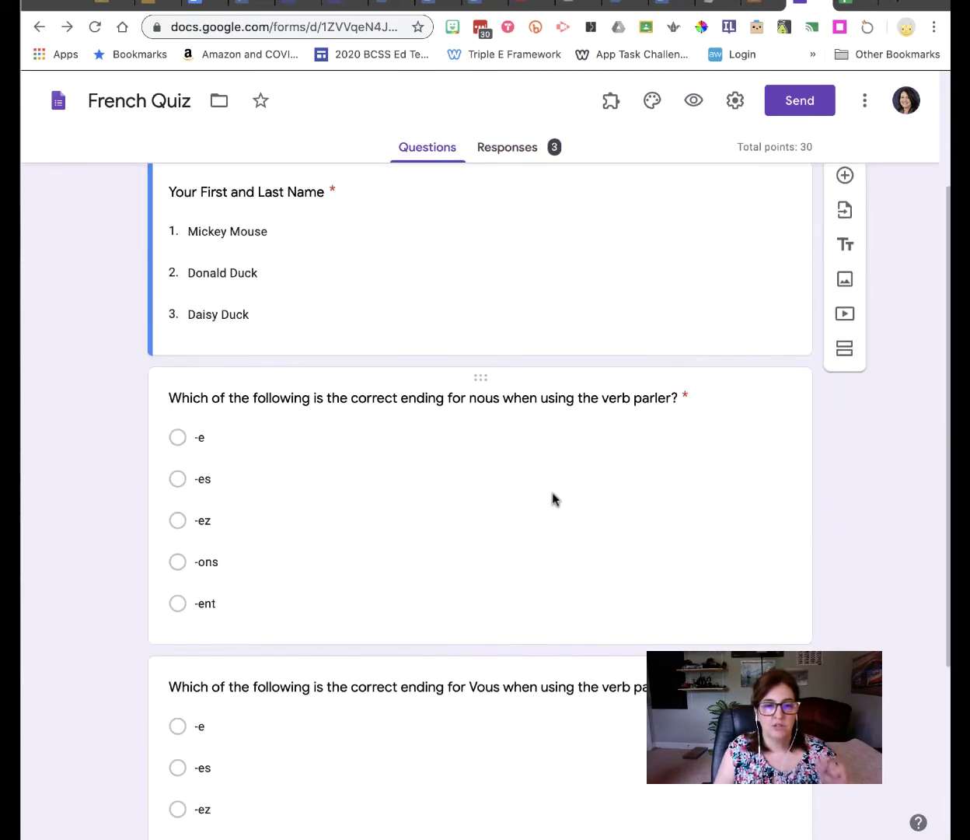
{"action": "scroll", "coordinate": [552, 497], "scroll_direction": "down", "scroll_amount": 3}
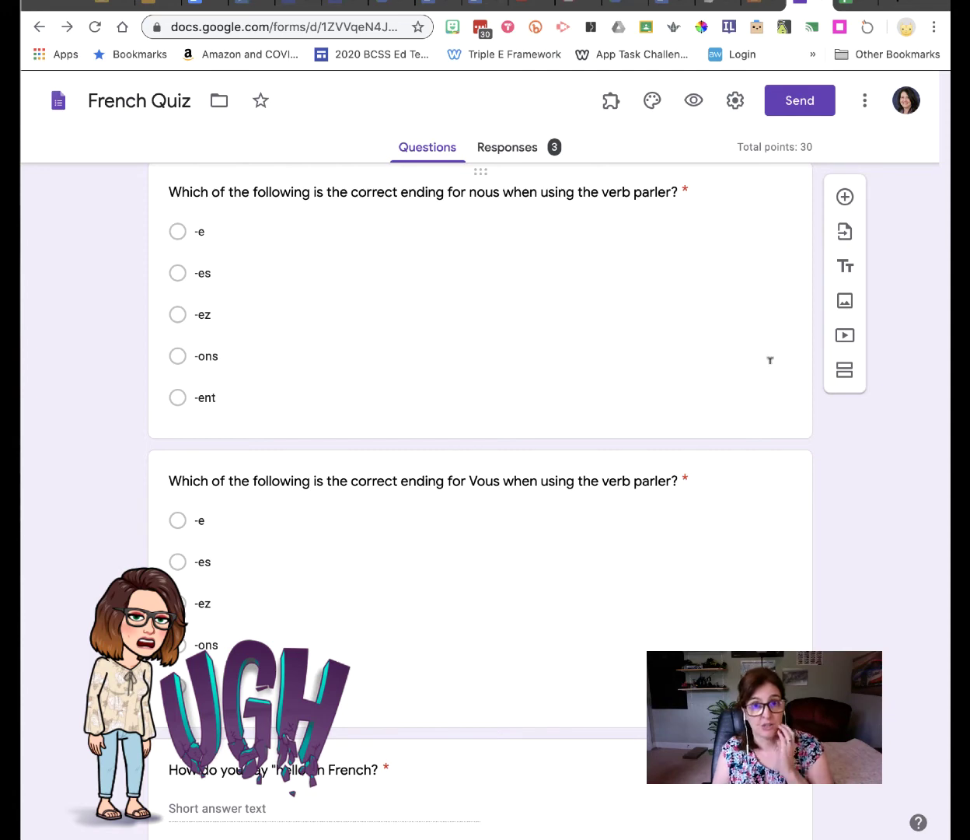
{"action": "scroll", "coordinate": [731, 433], "scroll_direction": "up", "scroll_amount": 1}
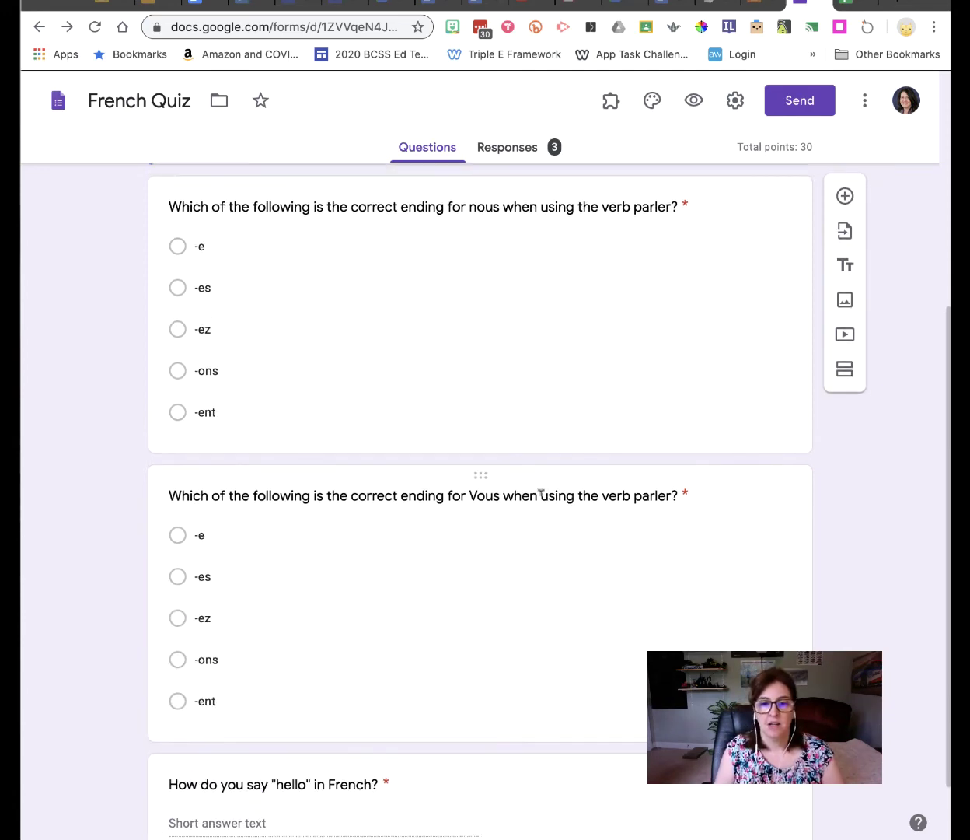
{"action": "scroll", "coordinate": [490, 607], "scroll_direction": "down", "scroll_amount": 1}
{"action": "left_click", "coordinate": [466, 676]}
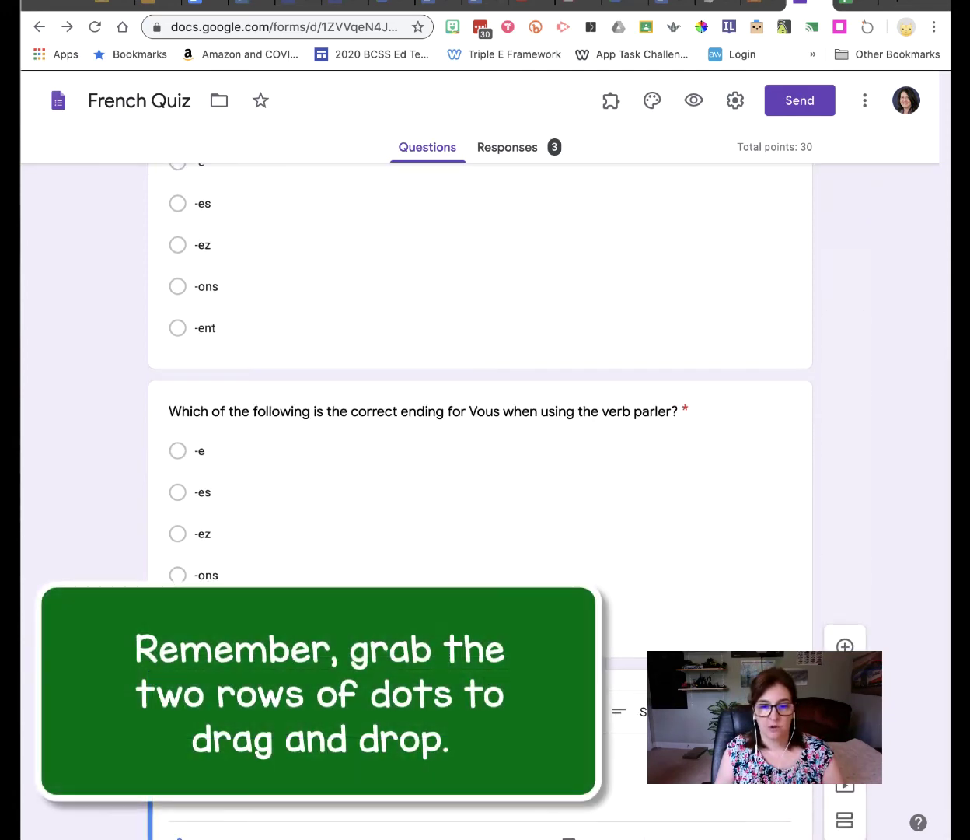
{"action": "left_click_drag", "start_coordinate": [481, 678], "coordinate": [489, 428]}
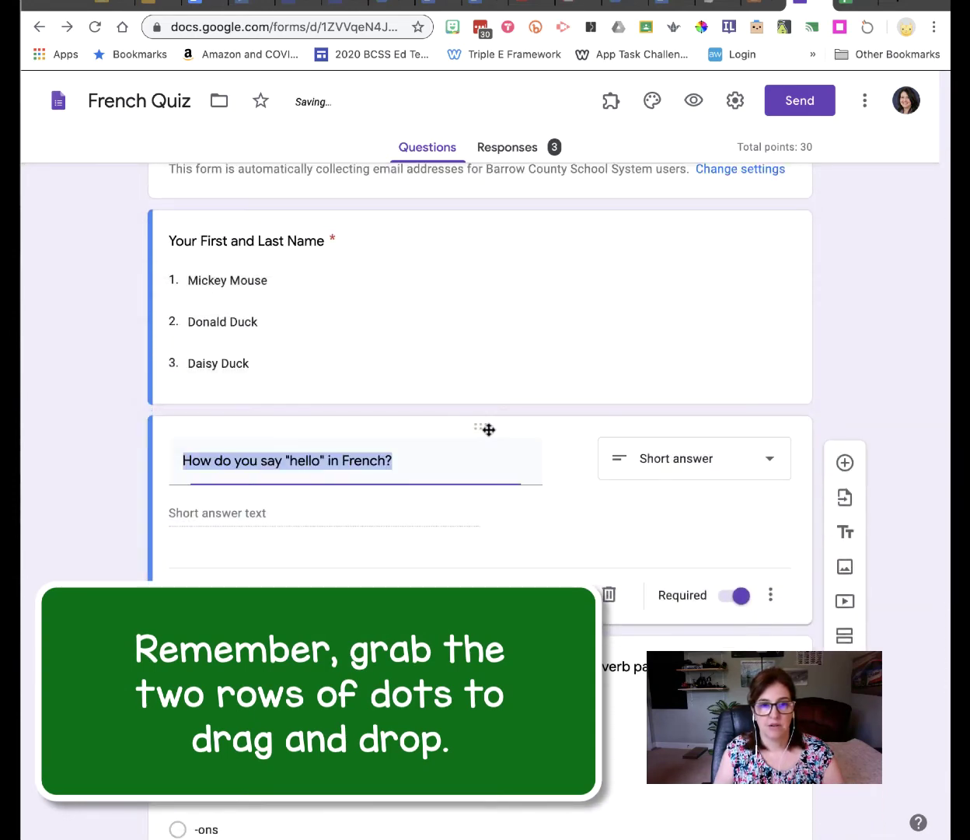
Step: Switch to the response spreadsheet and check the order of its question columns
{"action": "left_click", "coordinate": [849, 6]}
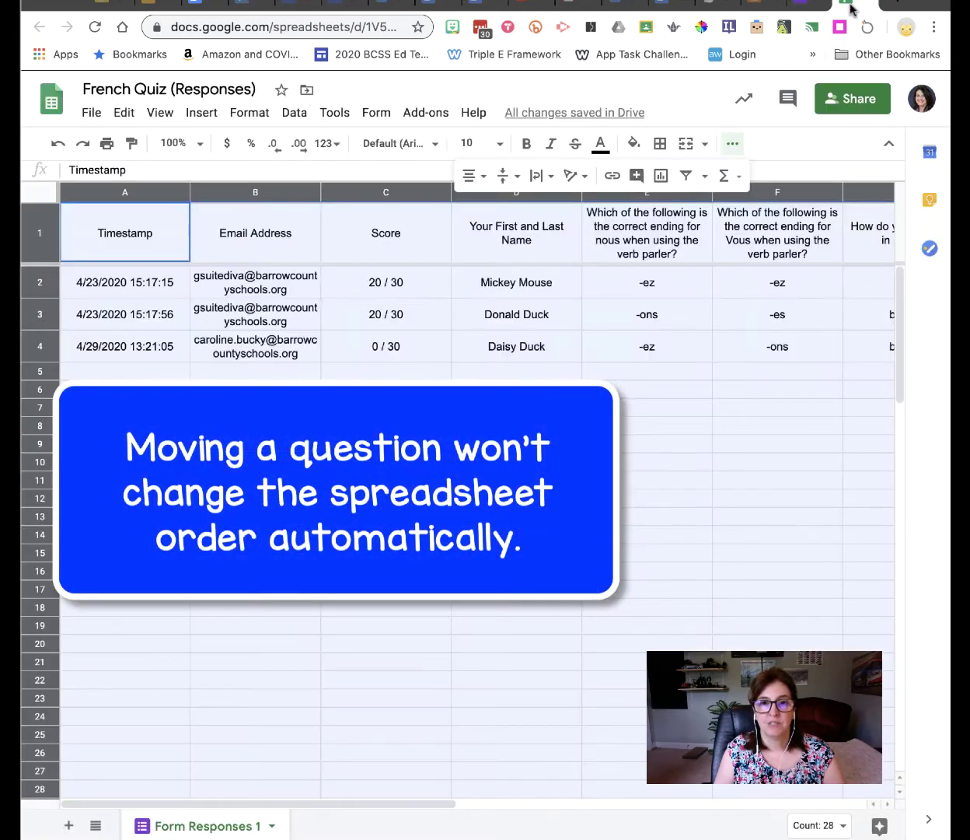
{"action": "left_click", "coordinate": [550, 247]}
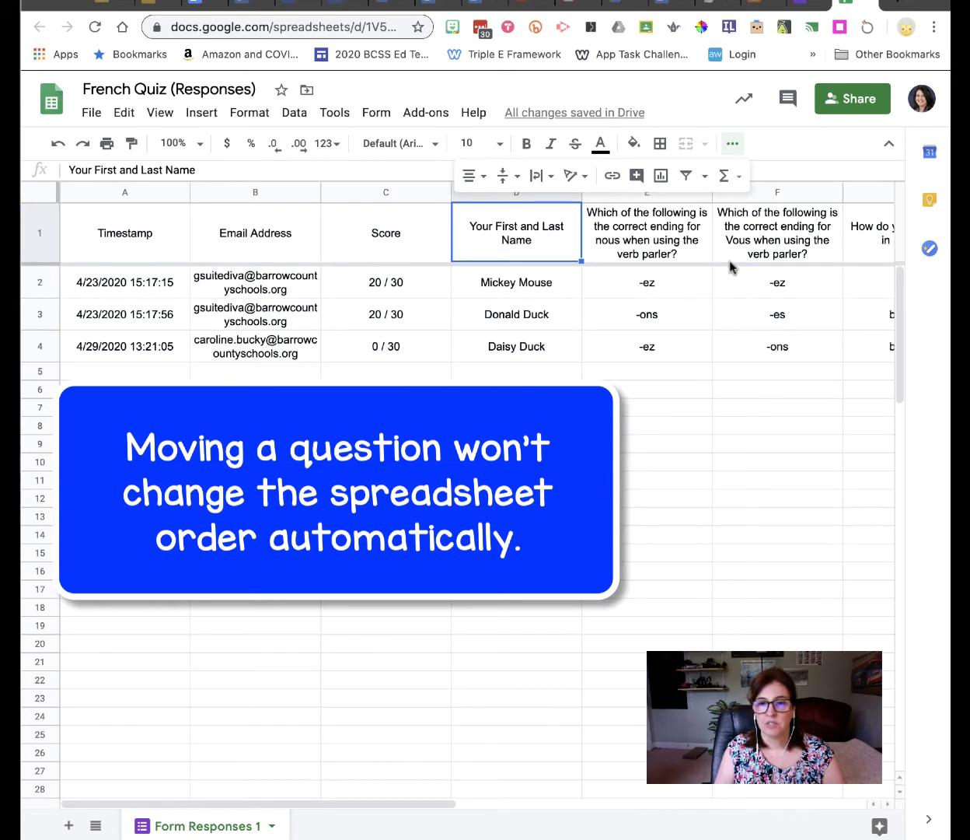
{"action": "left_click_drag", "start_coordinate": [350, 805], "coordinate": [292, 797]}
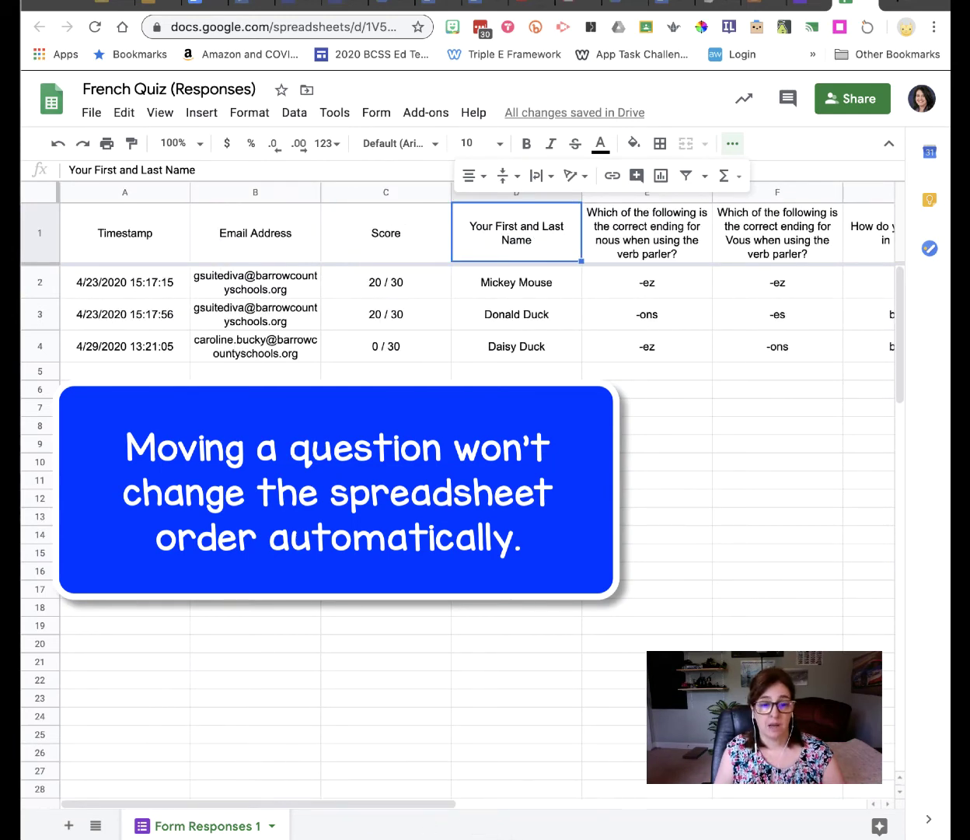
Step: Return to the form, try its preview and close it, then turn off the one-response limit in the general settings and save
{"action": "left_click", "coordinate": [783, 6]}
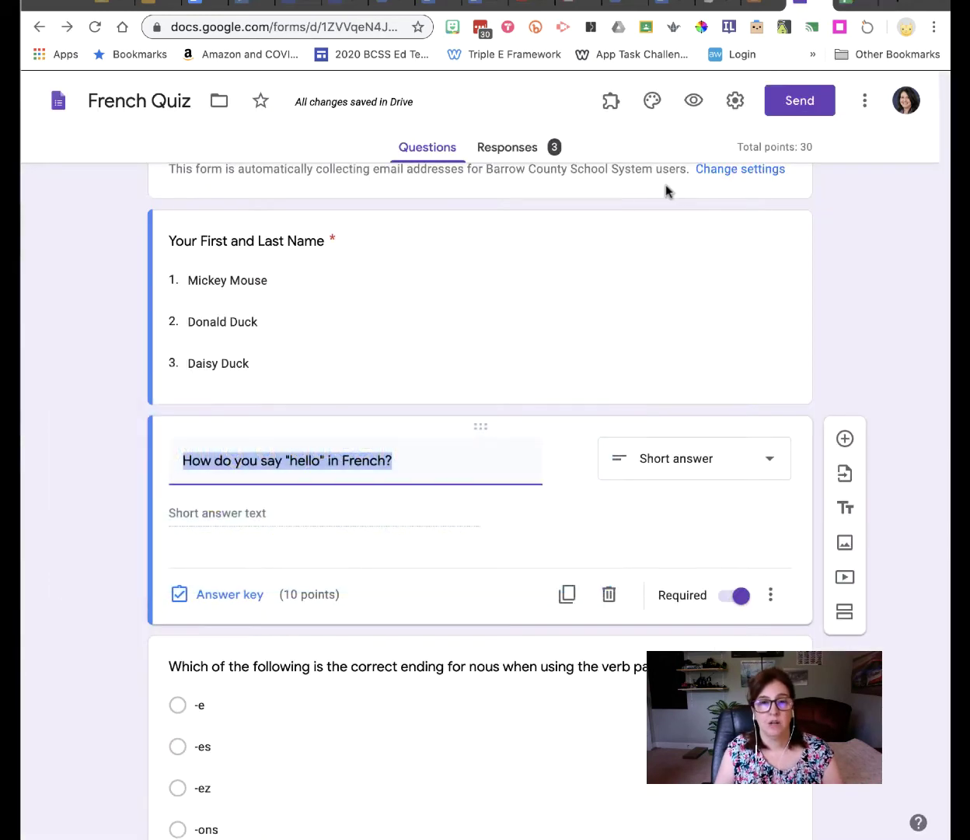
{"action": "left_click", "coordinate": [521, 147]}
{"action": "left_click", "coordinate": [694, 101]}
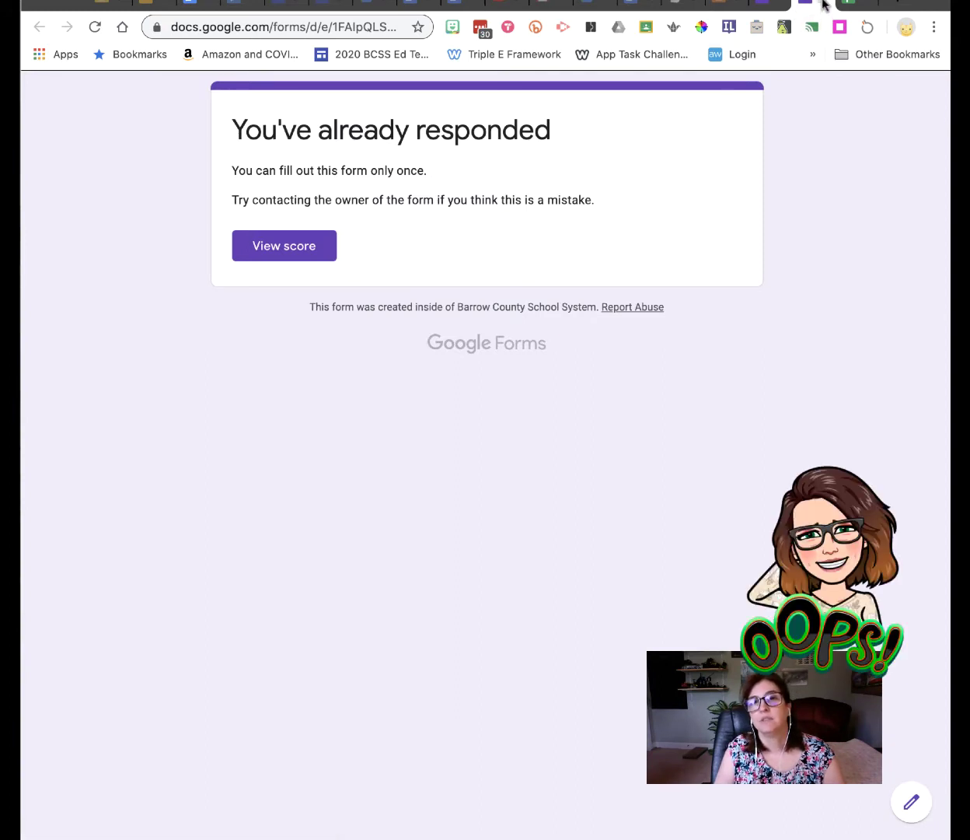
{"action": "left_click", "coordinate": [824, 4]}
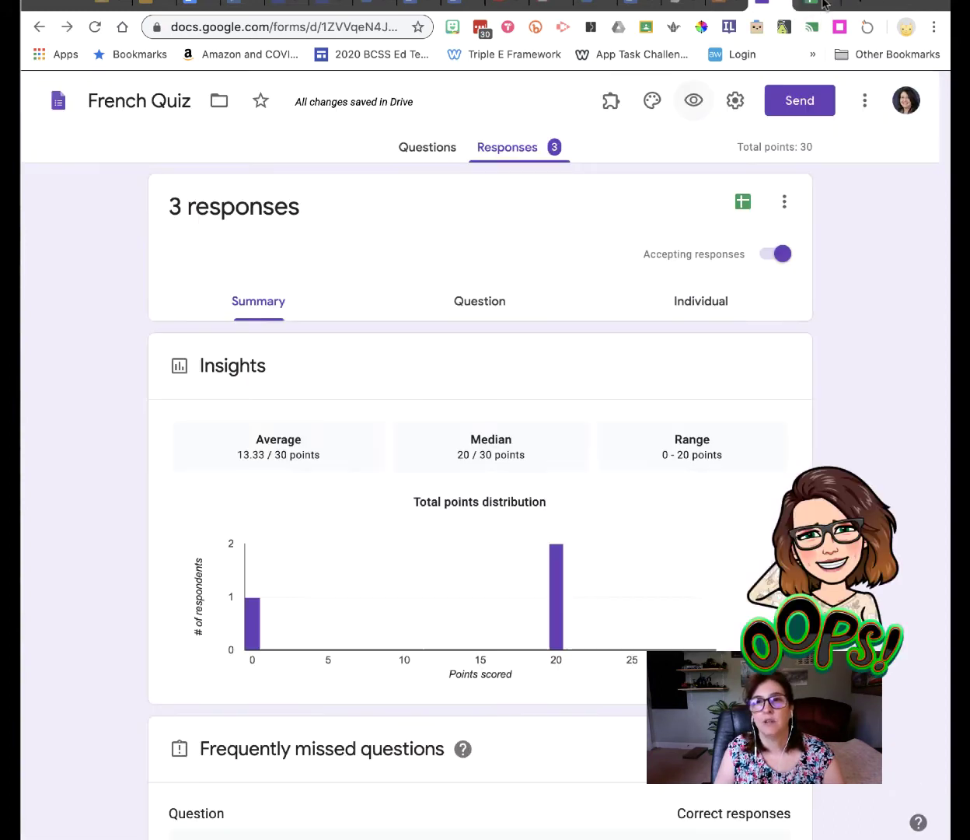
{"action": "left_click", "coordinate": [737, 101]}
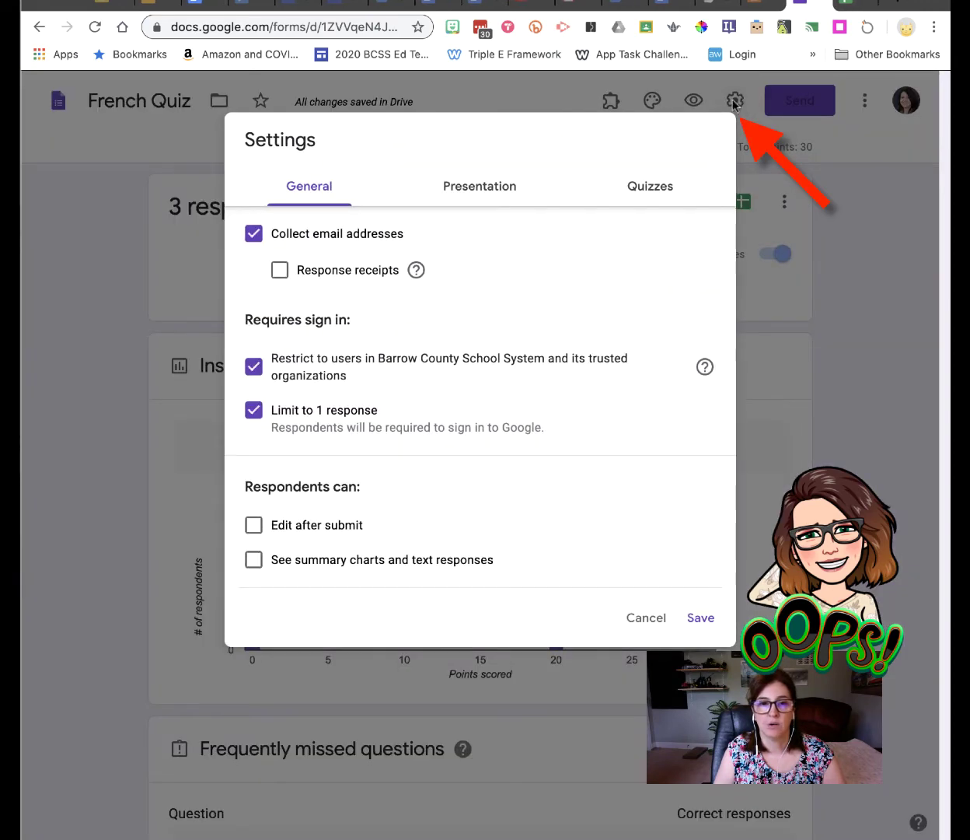
{"action": "left_click", "coordinate": [254, 410]}
{"action": "left_click", "coordinate": [701, 618]}
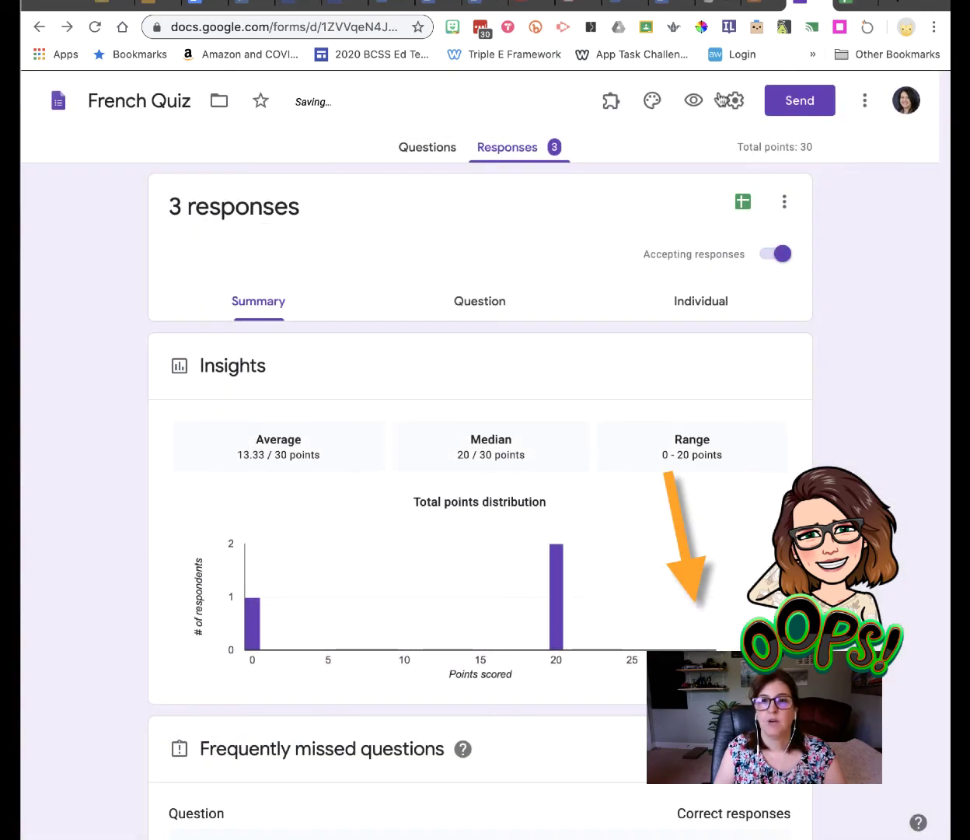
Step: Preview the form and submit a response as Daisy Duck with "salut" for hello, -ons for nous and -ez for Vous
{"action": "left_click", "coordinate": [694, 100]}
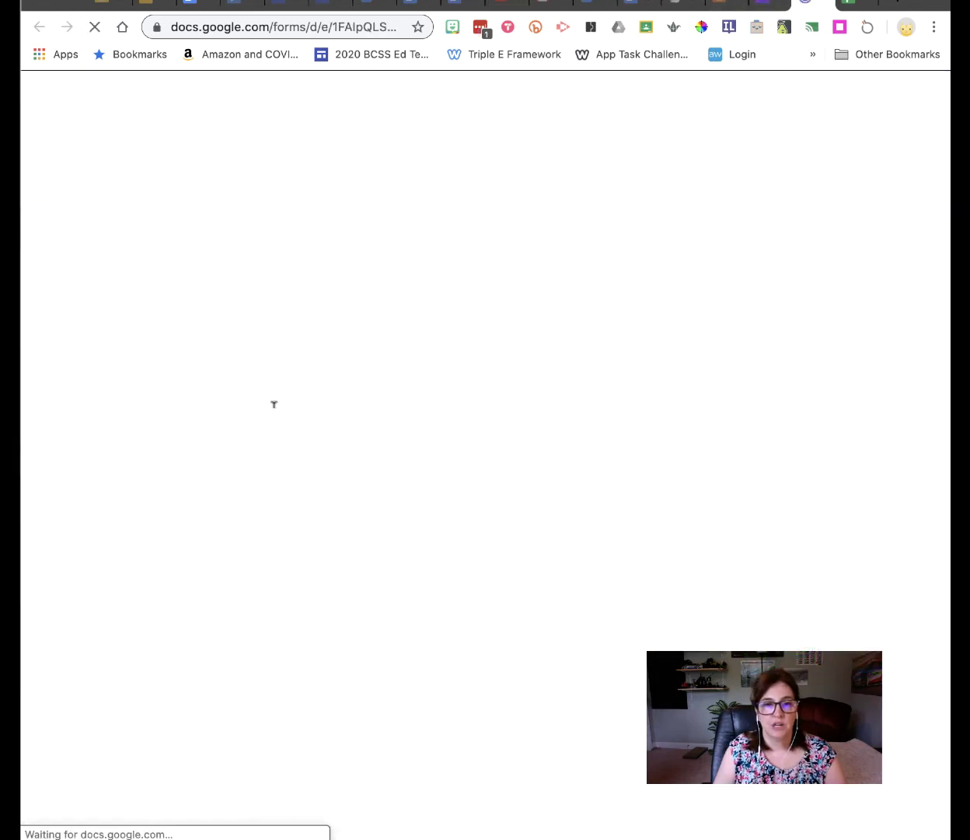
{"action": "left_click", "coordinate": [286, 317]}
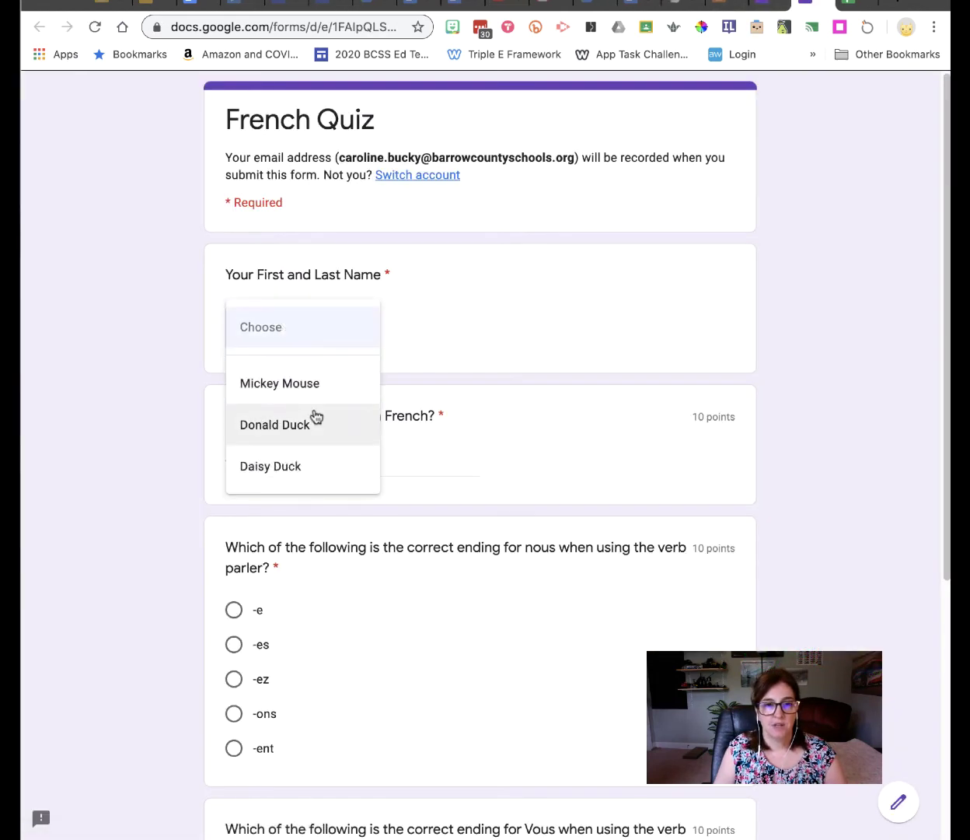
{"action": "left_click", "coordinate": [311, 463]}
{"action": "type", "text": "salut"}
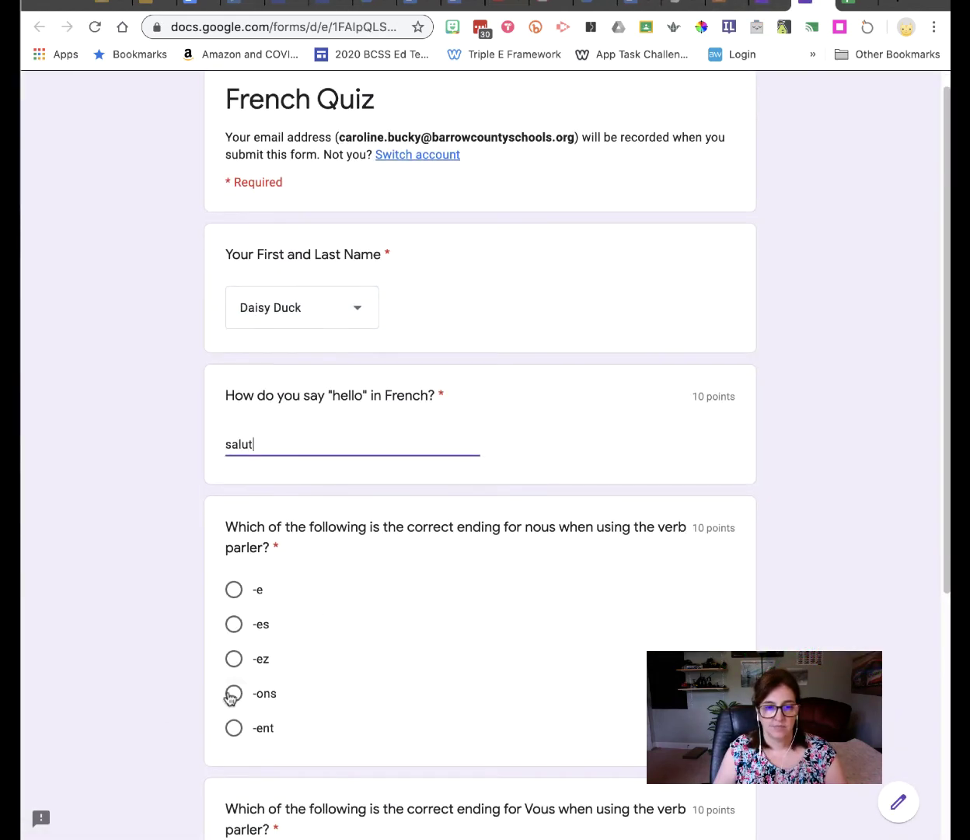
{"action": "left_click", "coordinate": [233, 713]}
{"action": "scroll", "coordinate": [233, 692], "scroll_direction": "down", "scroll_amount": 5}
{"action": "left_click", "coordinate": [232, 568]}
{"action": "left_click", "coordinate": [245, 702]}
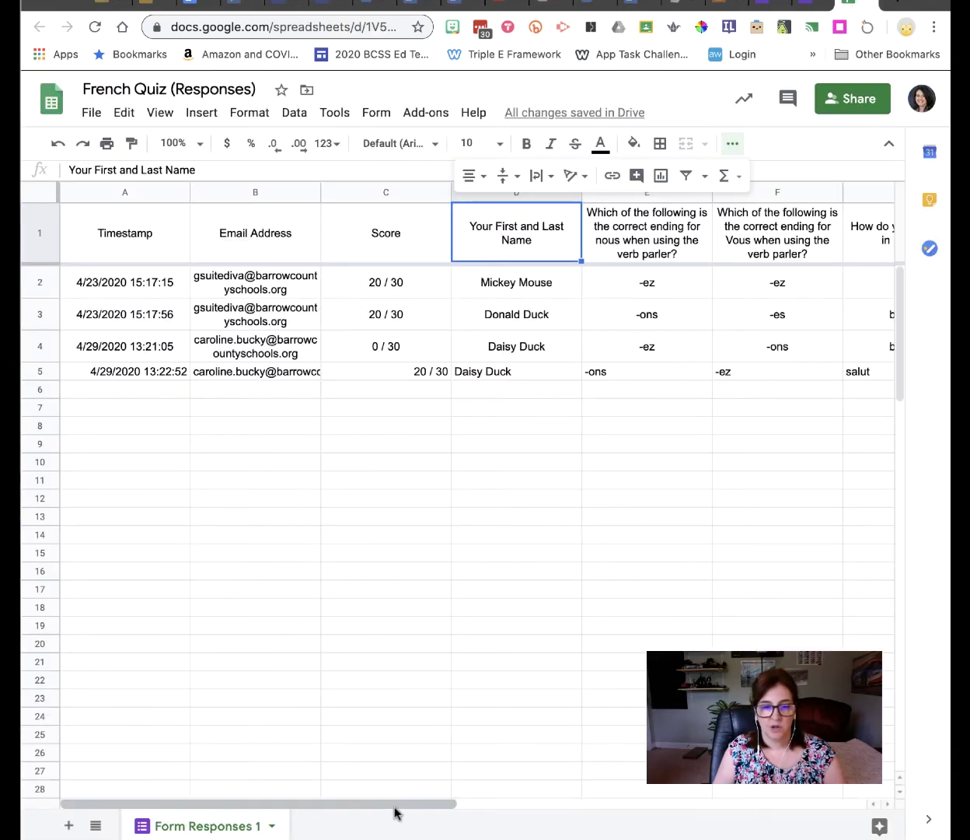
Step: Examine the new response row across the spreadsheet's question columns and close the submitted quiz preview
{"action": "left_click_drag", "start_coordinate": [420, 806], "coordinate": [492, 813]}
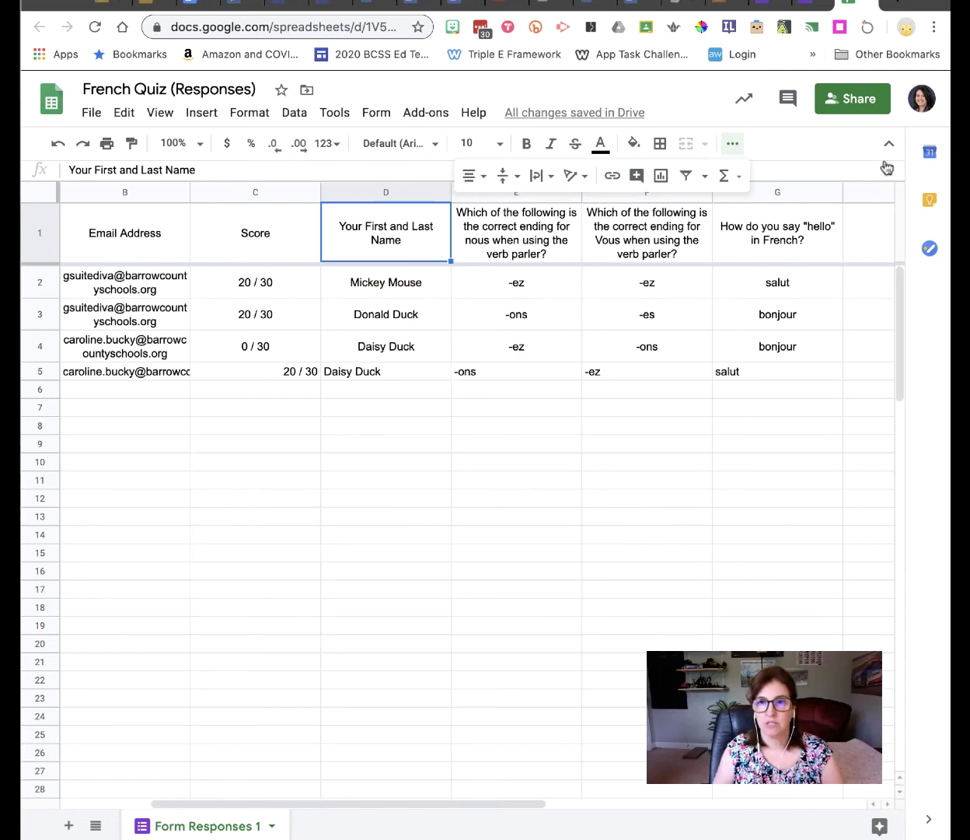
{"action": "left_click", "coordinate": [809, 9]}
{"action": "left_click", "coordinate": [822, 4]}
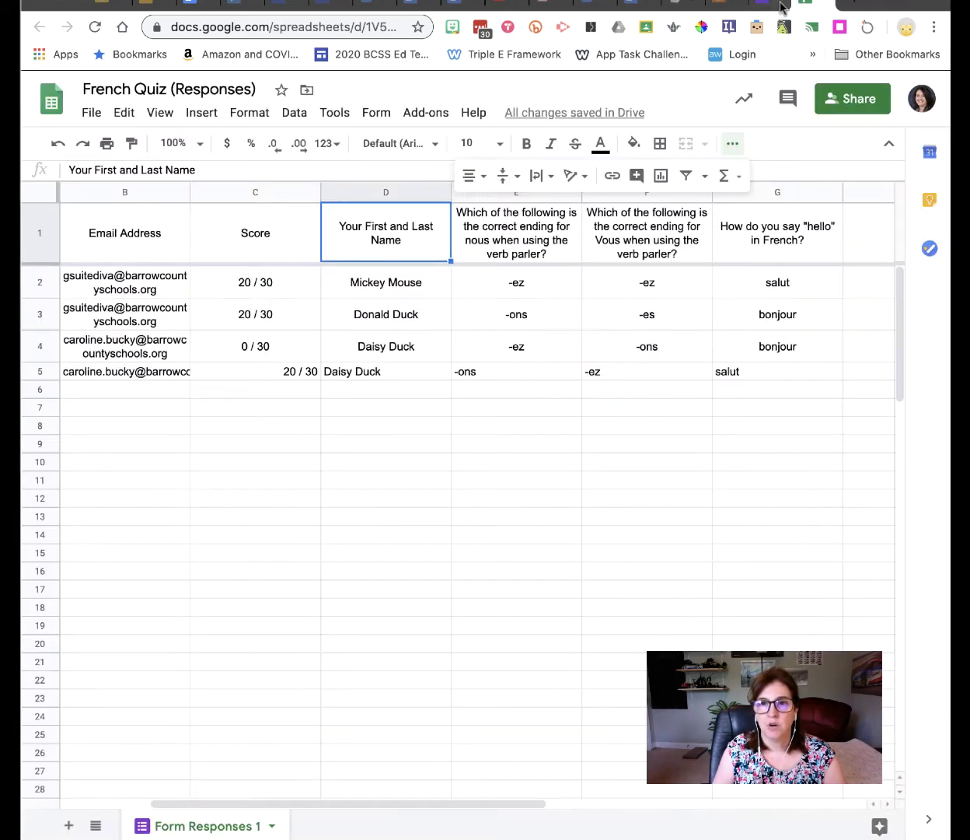
Step: Return to the form and set its response destination to the existing French Quiz (Responses) spreadsheet
{"action": "left_click", "coordinate": [758, 4]}
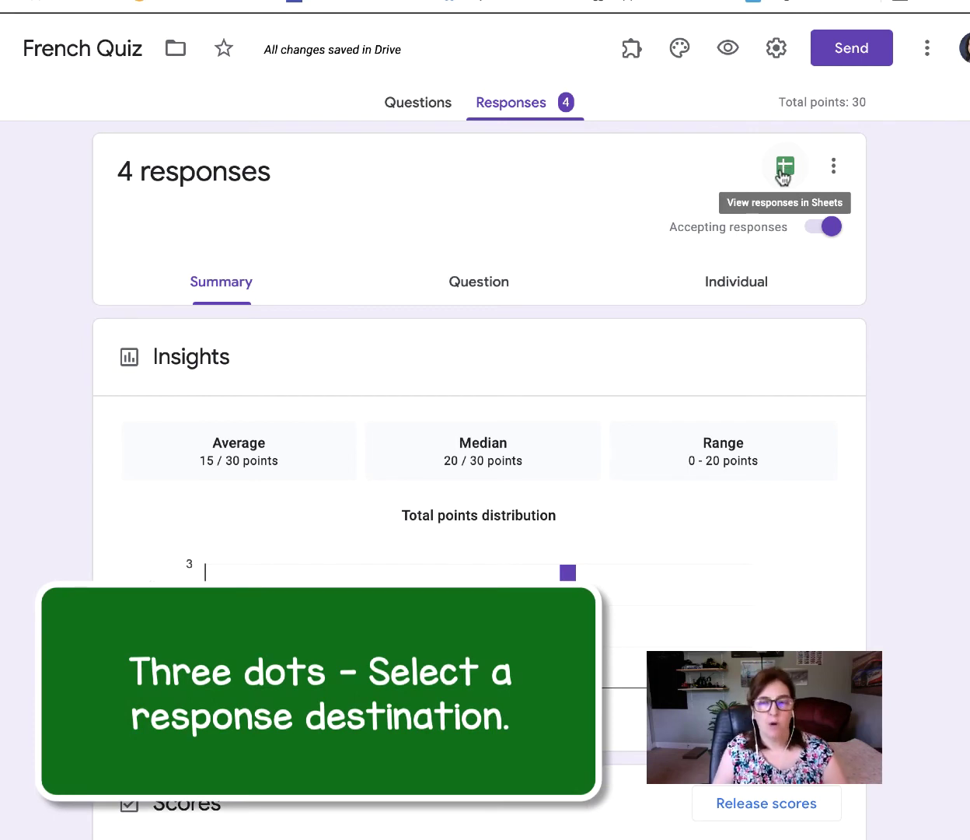
{"action": "left_click", "coordinate": [834, 173]}
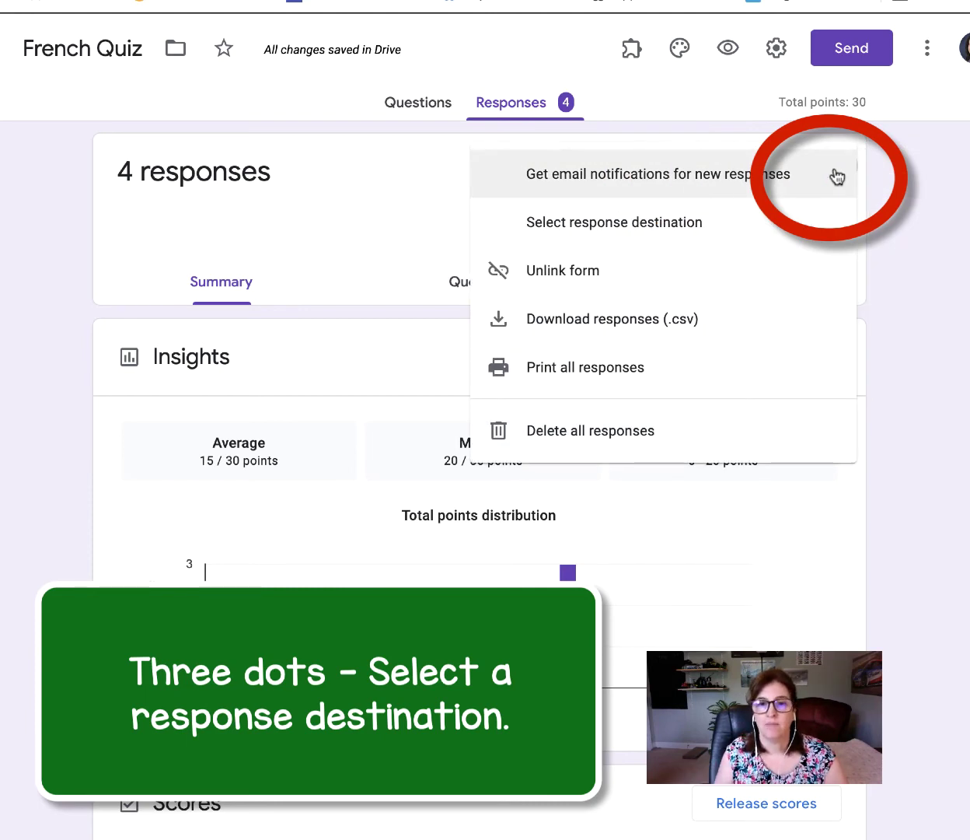
{"action": "left_click", "coordinate": [691, 225]}
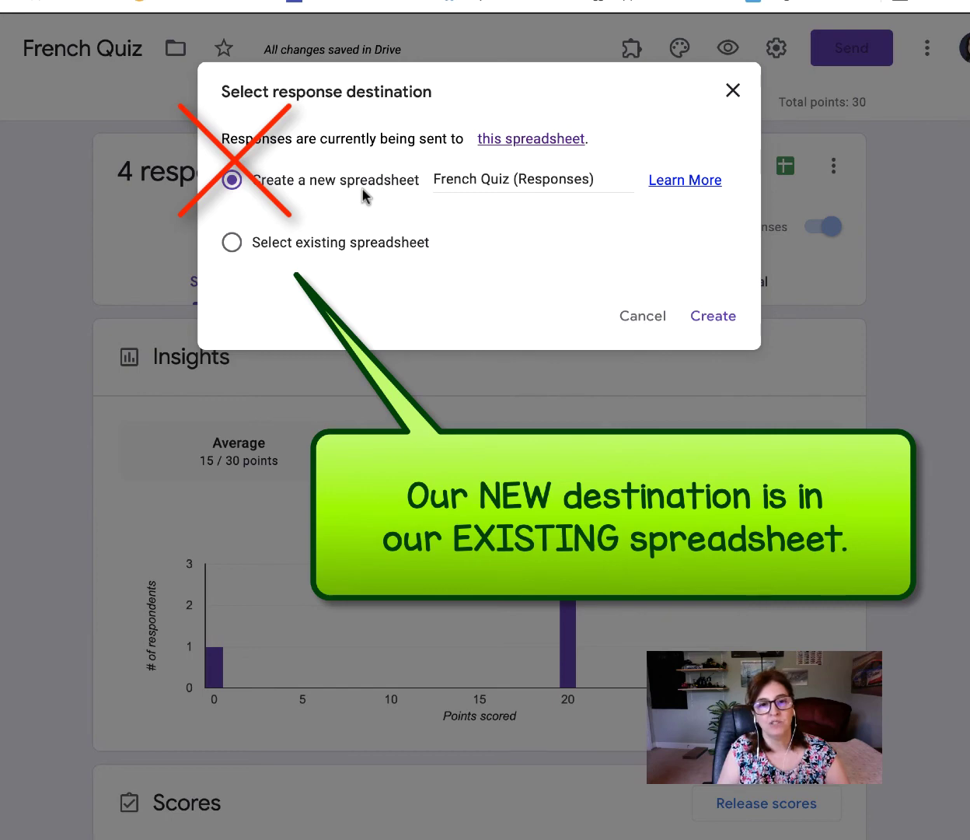
{"action": "left_click", "coordinate": [231, 243]}
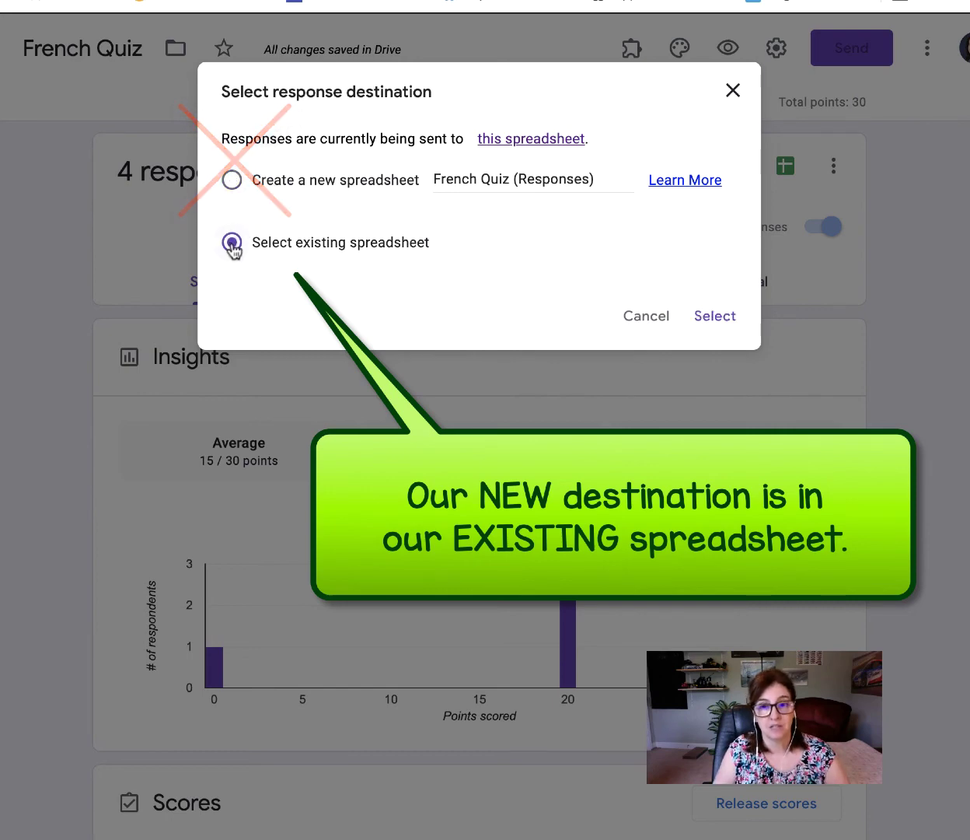
{"action": "left_click", "coordinate": [728, 322]}
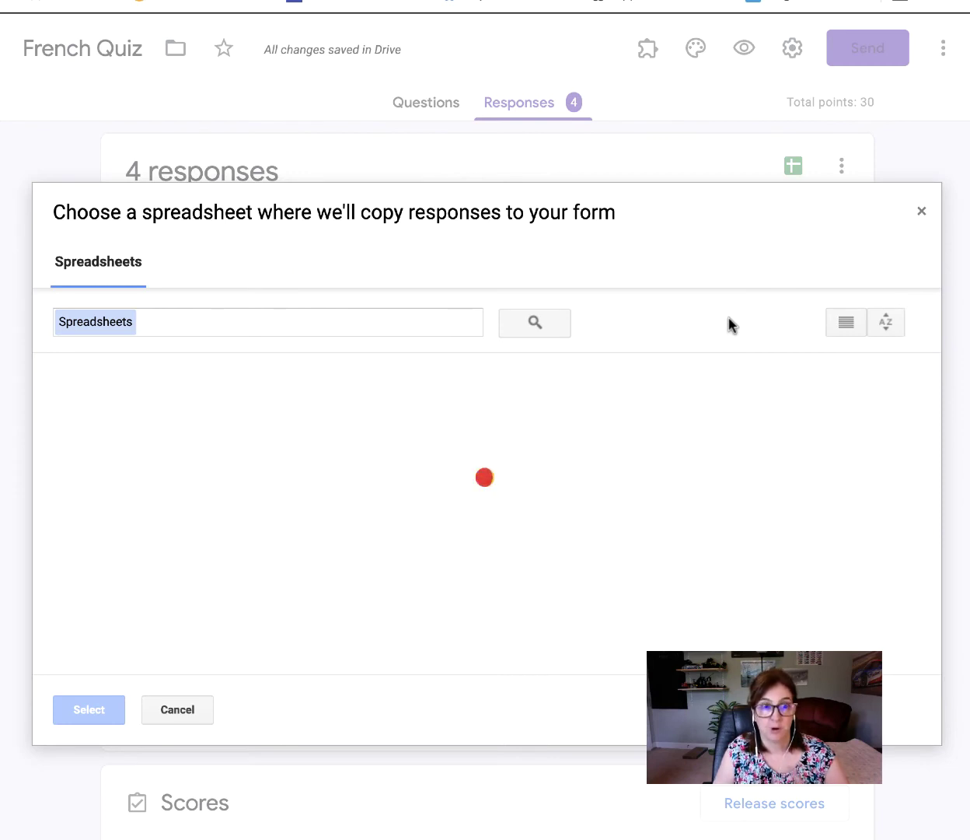
{"action": "left_click", "coordinate": [420, 472]}
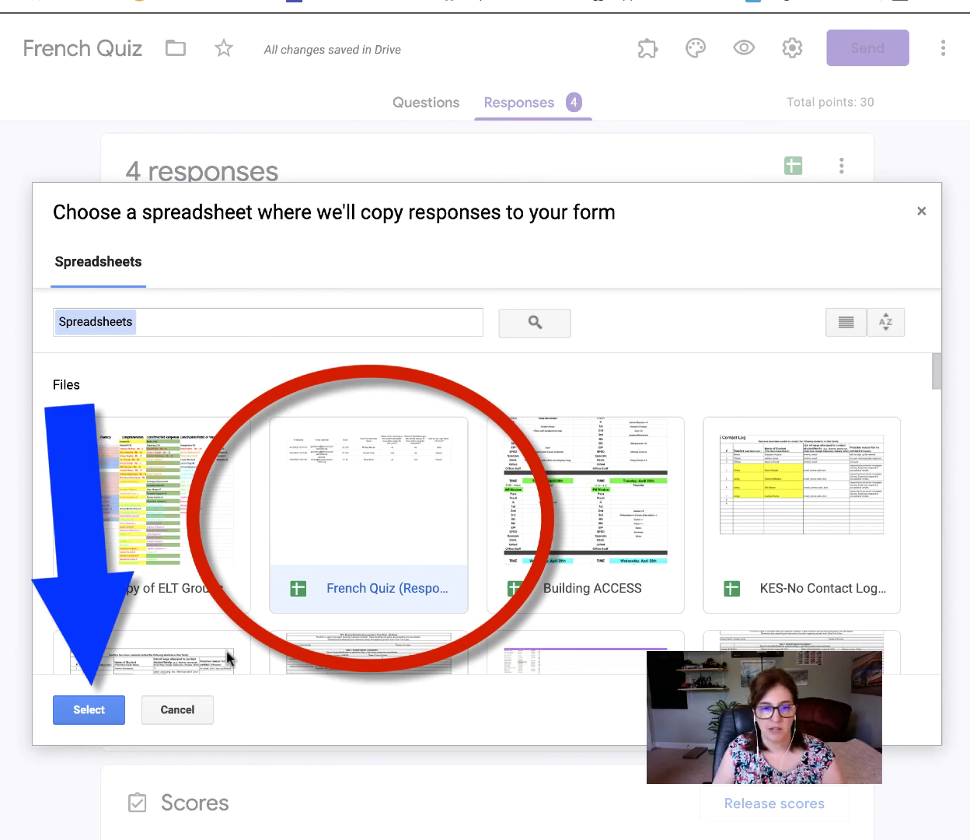
{"action": "left_click", "coordinate": [90, 714]}
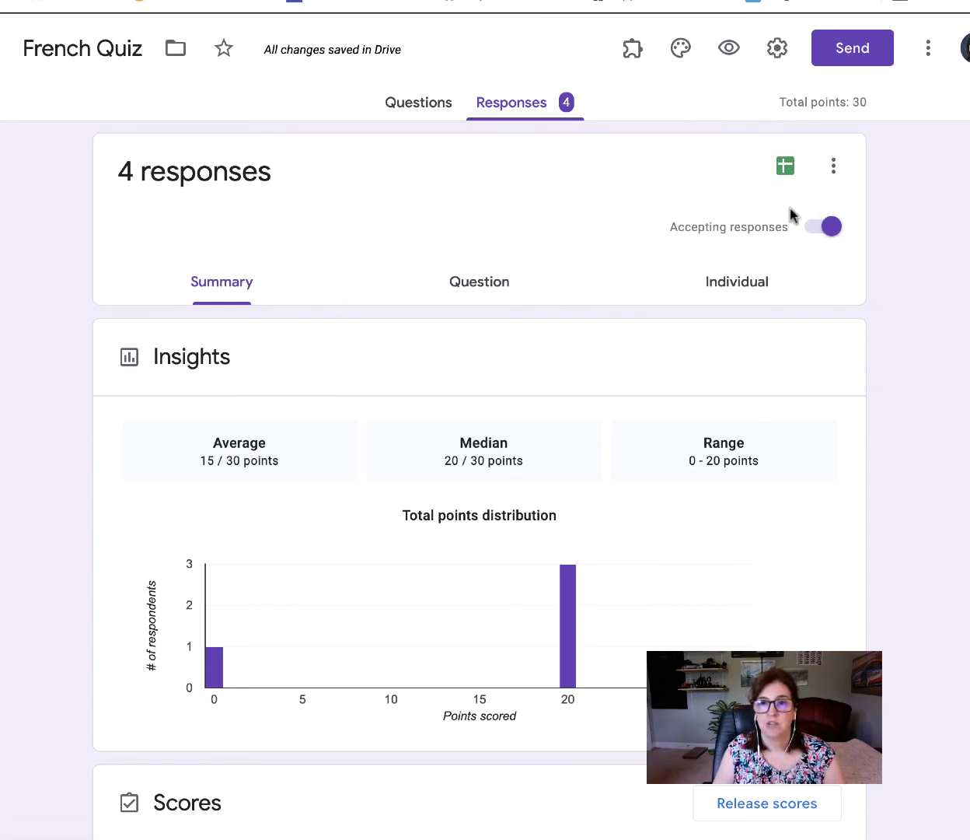
Step: Open the linked spreadsheet and compare the question column order on the Form Responses 2 and Form Responses 1 sheets
{"action": "left_click", "coordinate": [786, 168]}
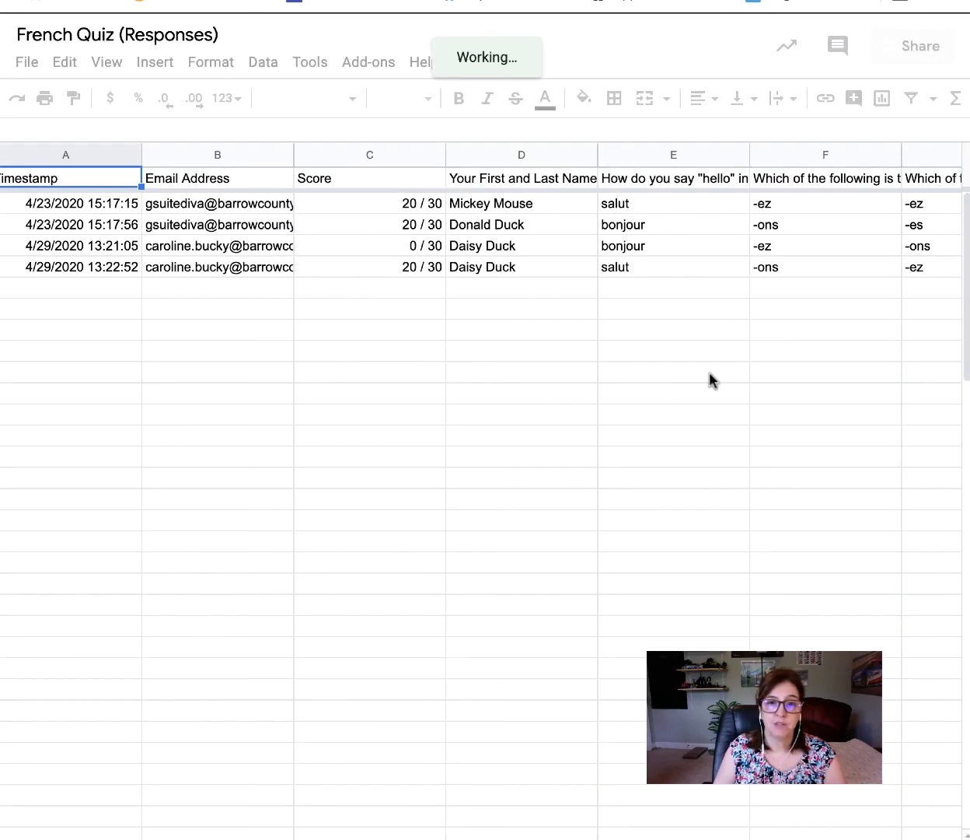
{"action": "left_click", "coordinate": [681, 161]}
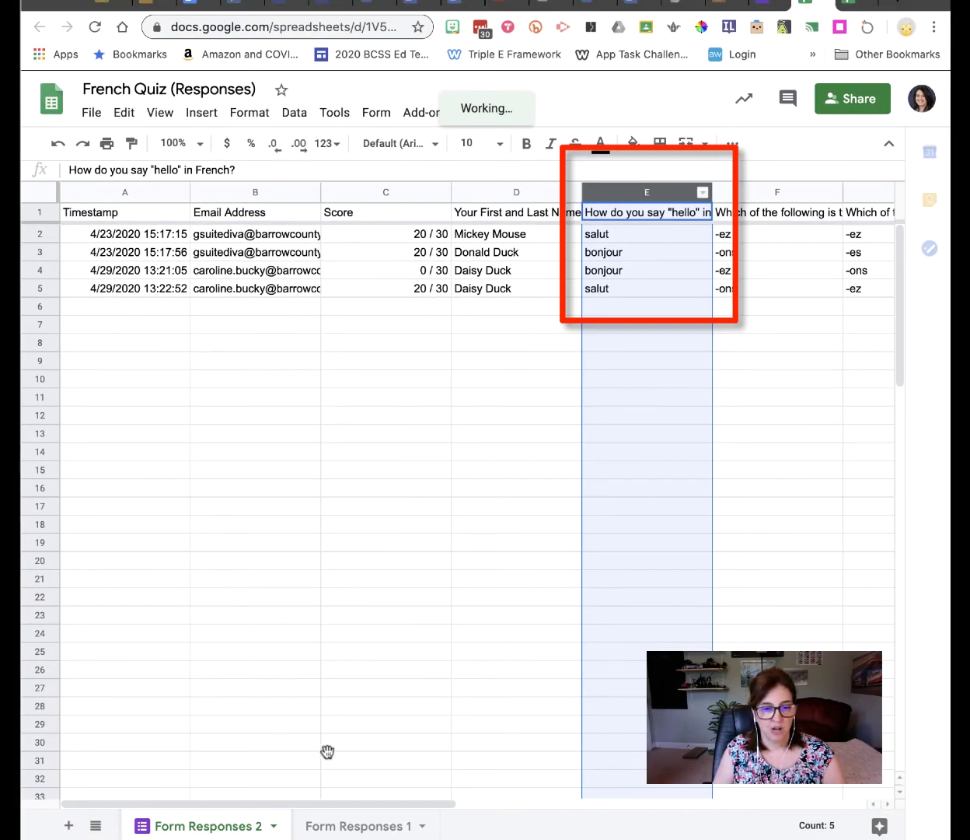
{"action": "left_click", "coordinate": [352, 826]}
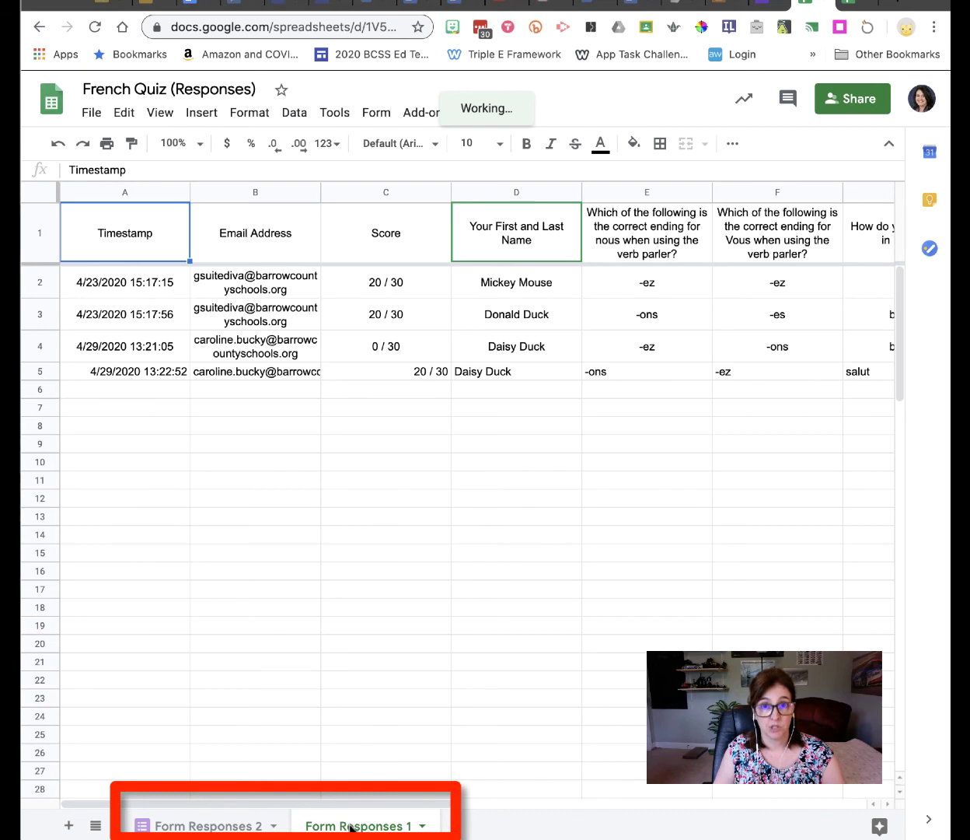
{"action": "left_click", "coordinate": [216, 826]}
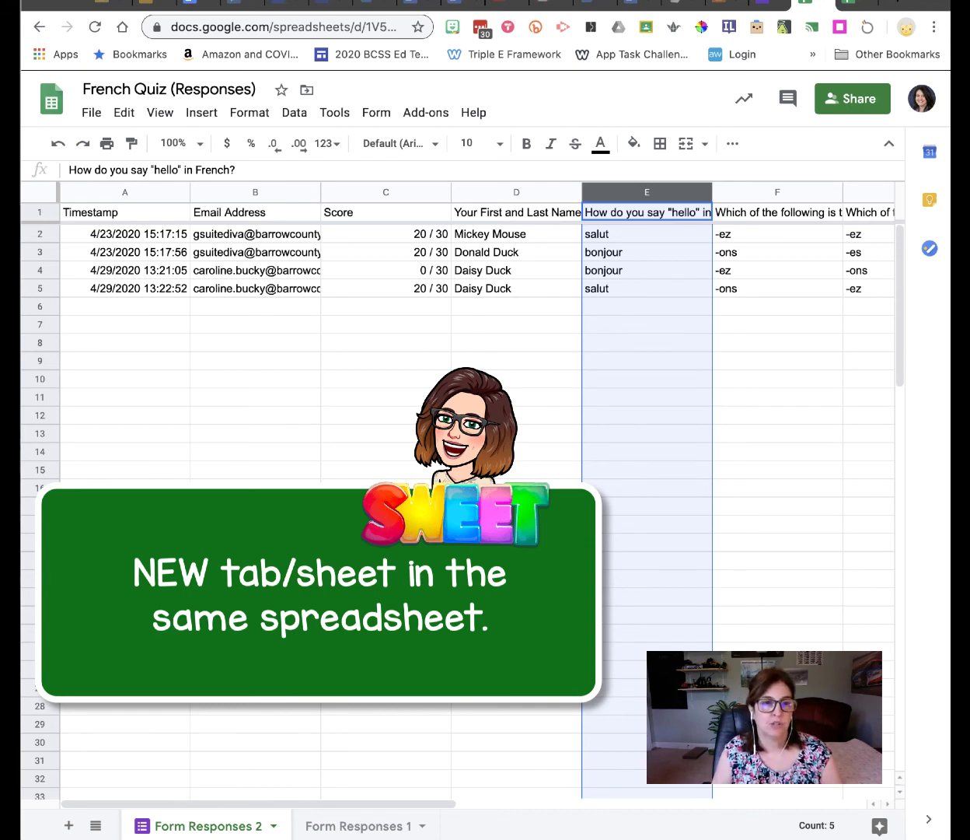
Step: Format all cells of the Form Responses 2 sheet with wrapped text, middle vertical alignment and centred horizontal alignment
{"action": "left_click", "coordinate": [39, 193]}
{"action": "left_click", "coordinate": [732, 143]}
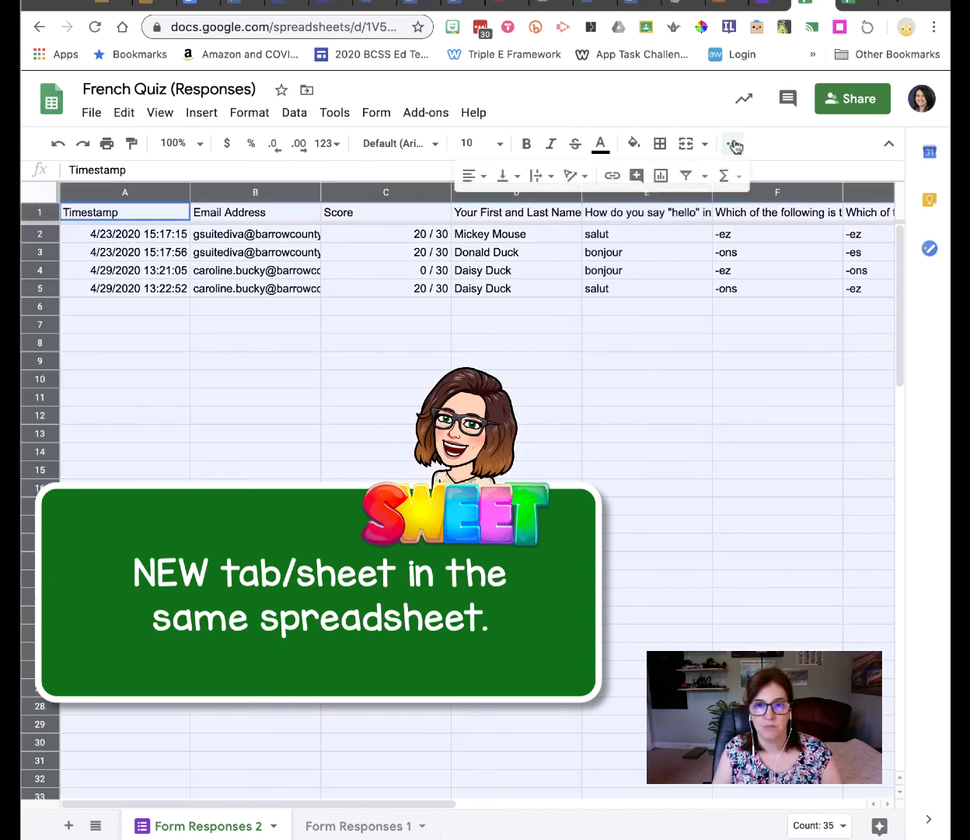
{"action": "left_click", "coordinate": [546, 176]}
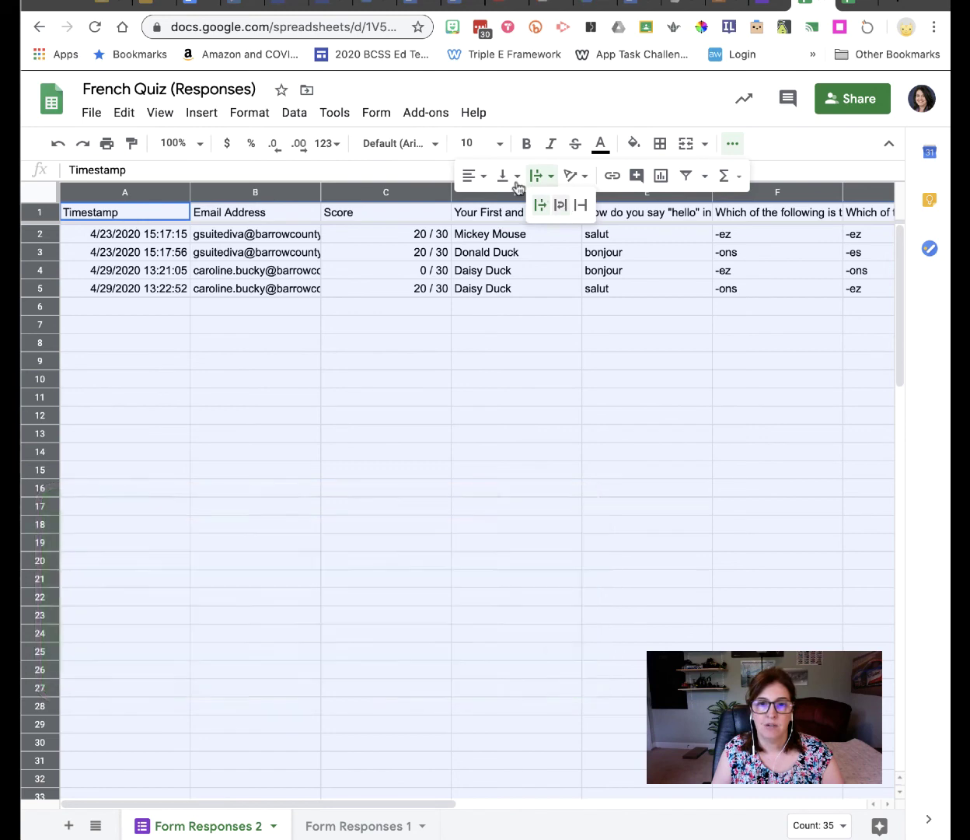
{"action": "left_click", "coordinate": [561, 205]}
{"action": "left_click", "coordinate": [503, 175]}
{"action": "left_click", "coordinate": [526, 205]}
{"action": "left_click", "coordinate": [472, 176]}
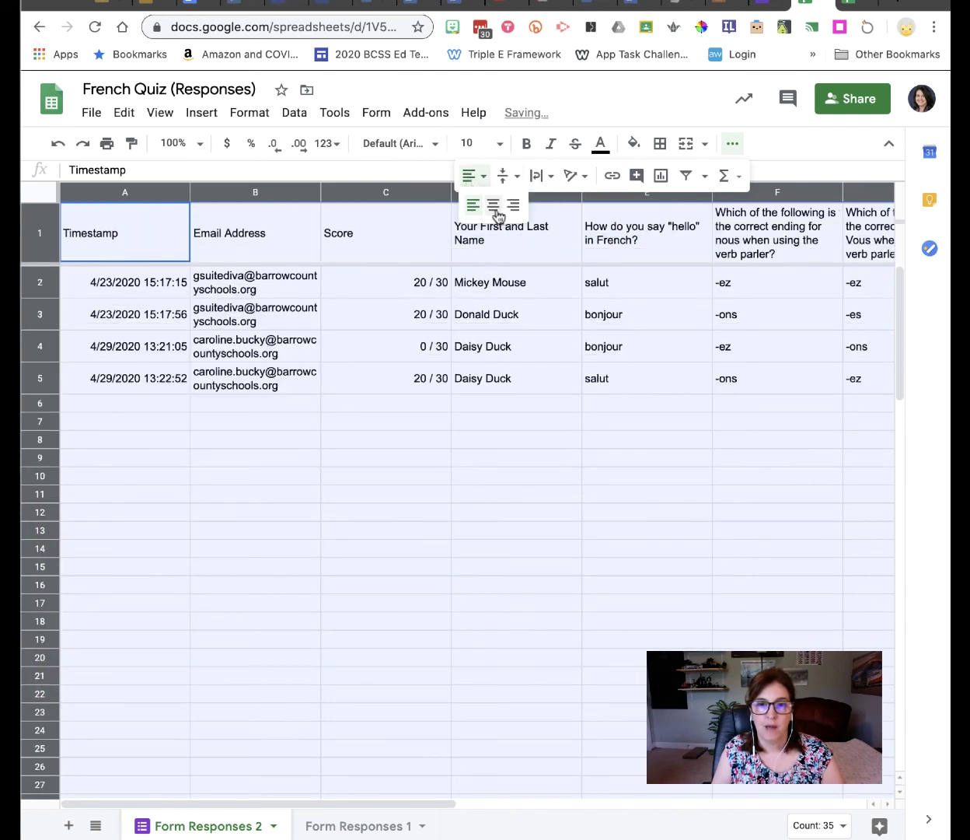
{"action": "left_click", "coordinate": [494, 205]}
{"action": "left_click", "coordinate": [517, 475]}
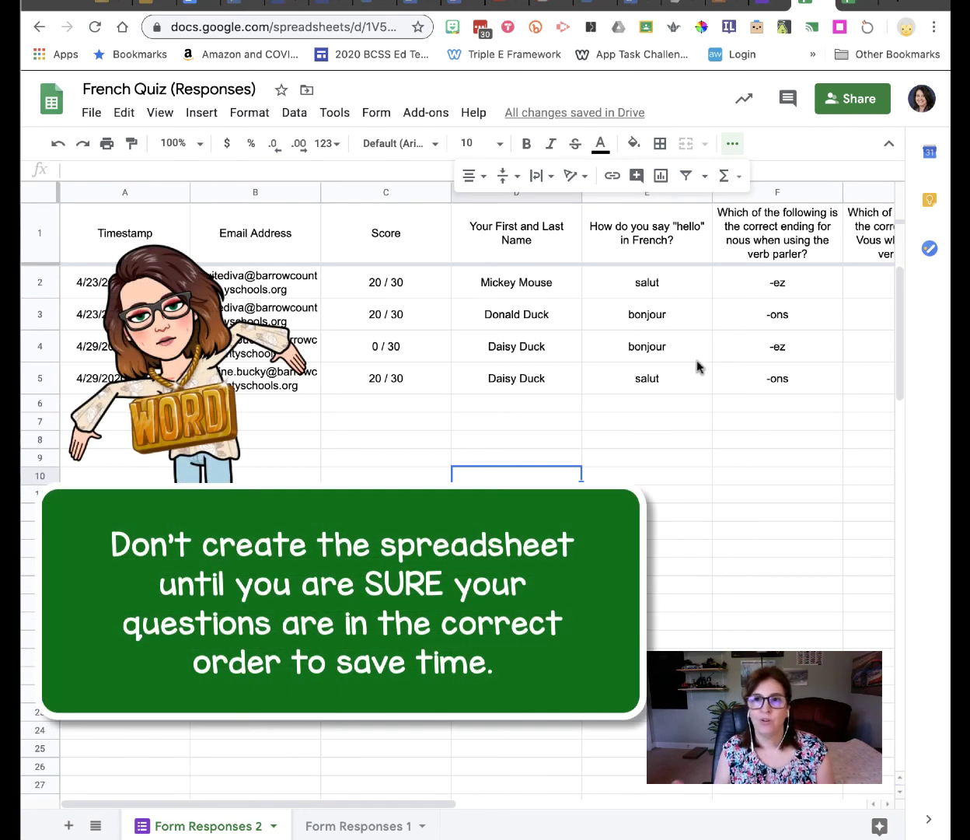
Step: Switch to the form to review its question order and response summary, and return to the response spreadsheet
{"action": "left_click", "coordinate": [764, 11]}
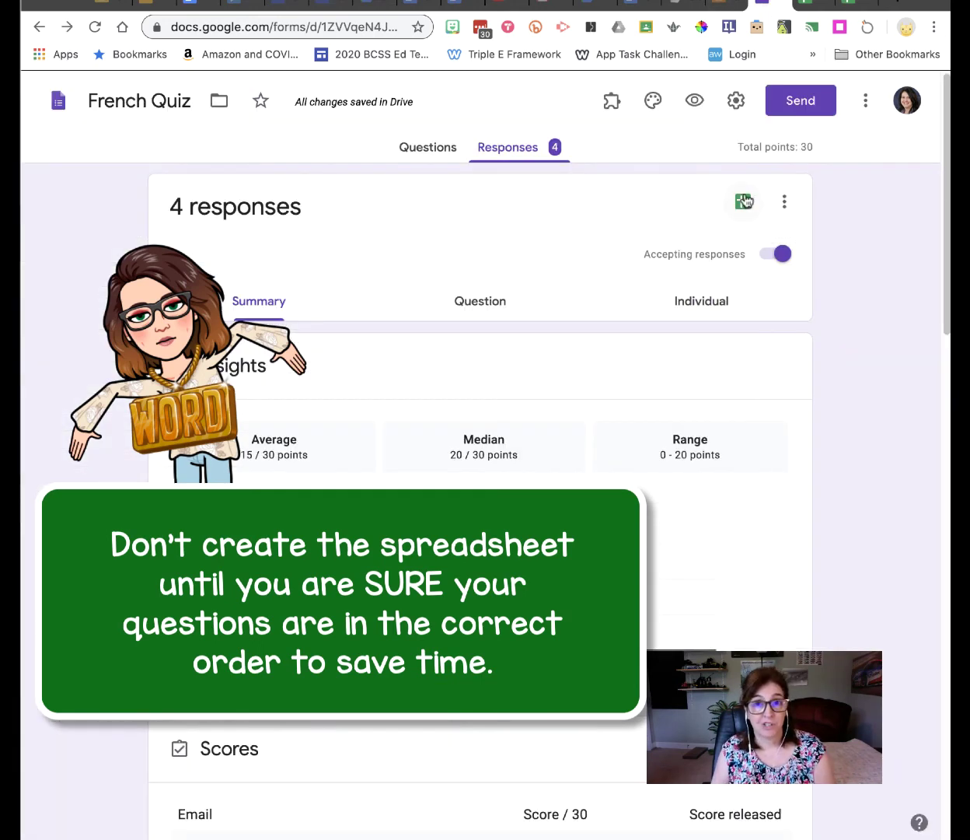
{"action": "left_click", "coordinate": [440, 152]}
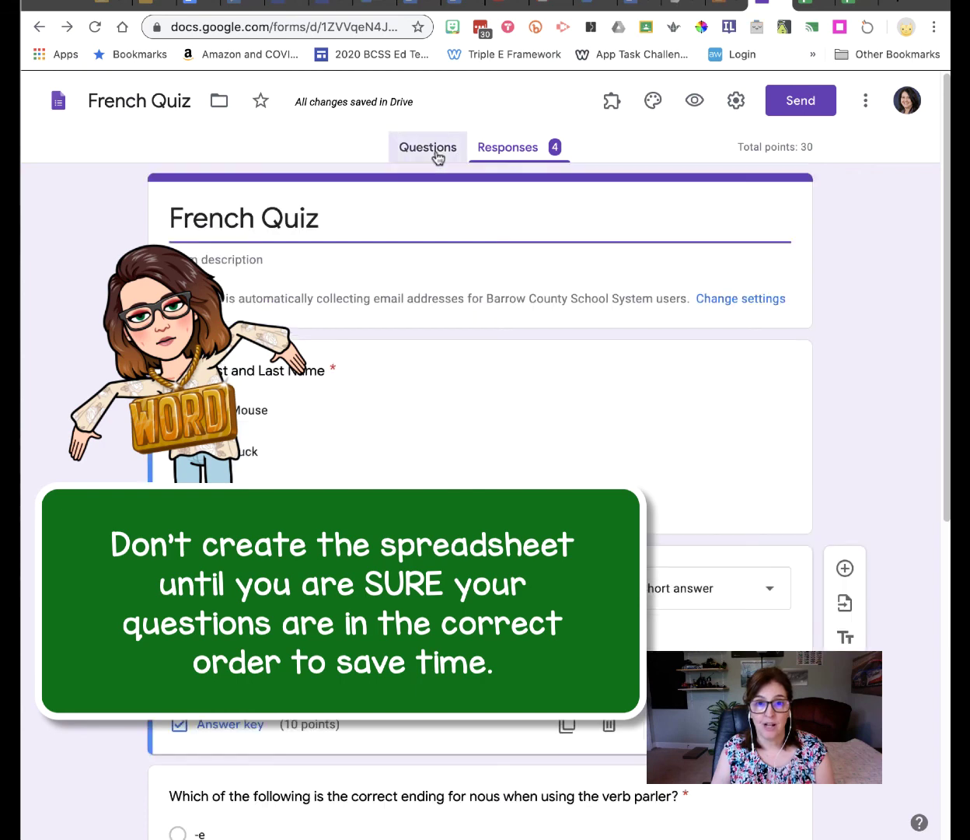
{"action": "scroll", "coordinate": [482, 467], "scroll_direction": "down", "scroll_amount": 10}
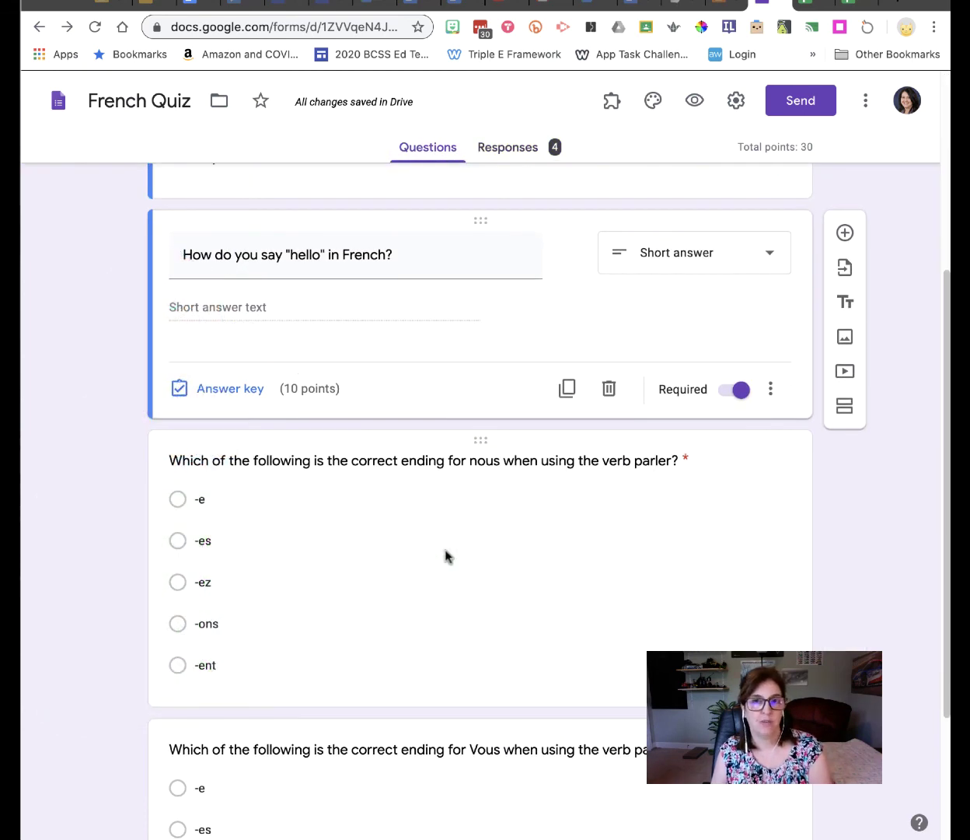
{"action": "scroll", "coordinate": [445, 554], "scroll_direction": "up", "scroll_amount": 5}
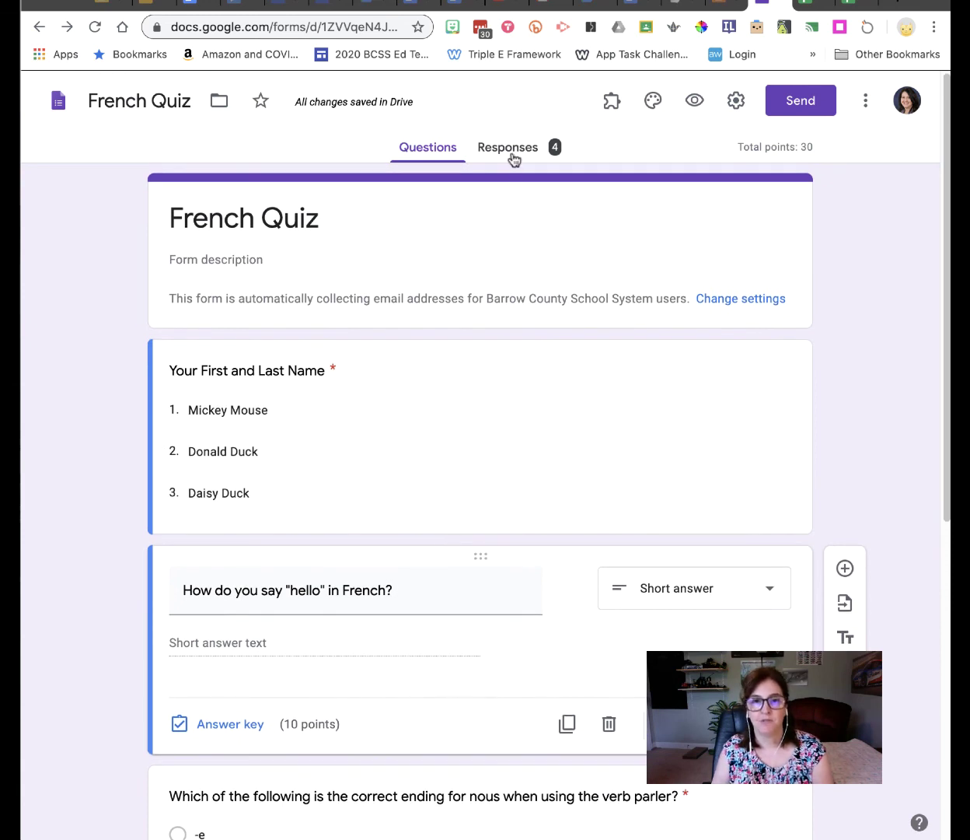
{"action": "left_click", "coordinate": [513, 158]}
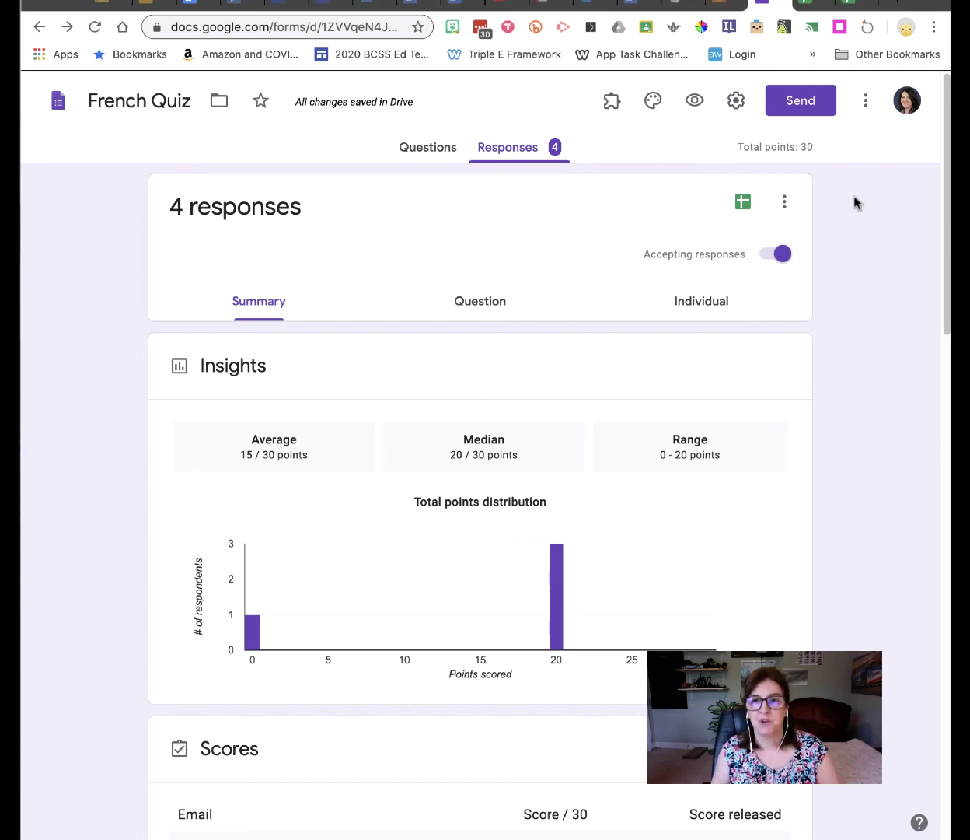
{"action": "left_click", "coordinate": [805, 7]}
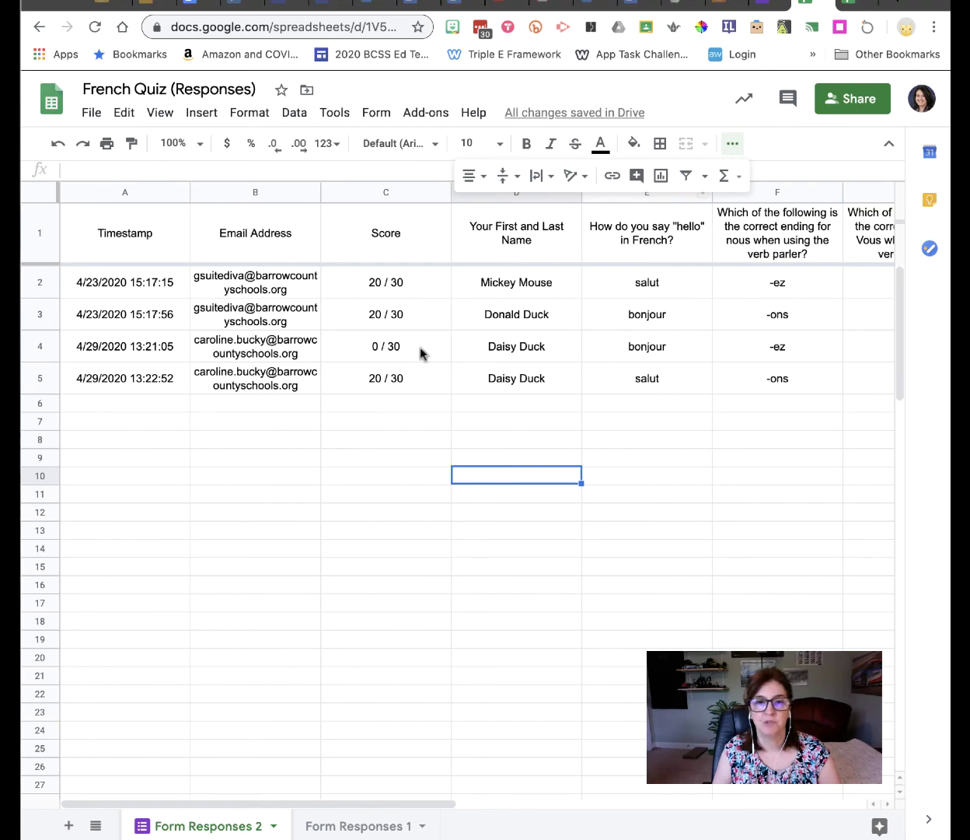